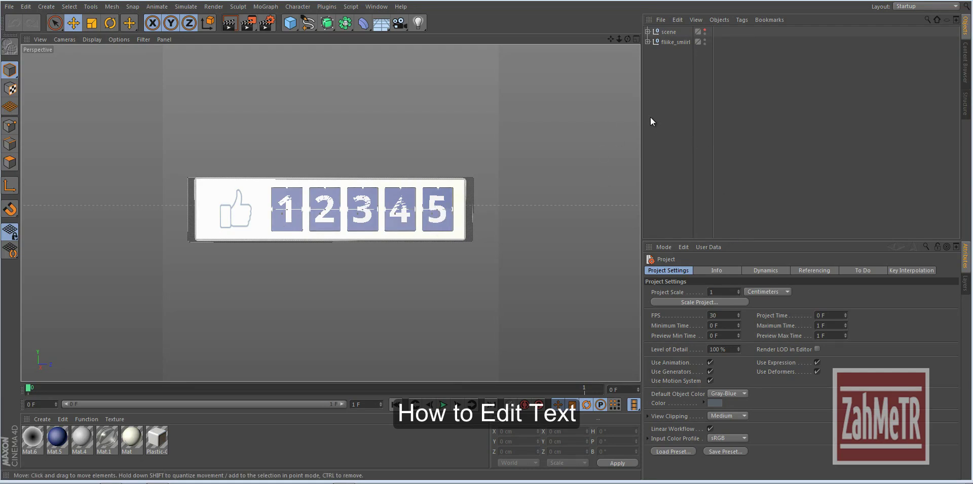
# Step: Expand fliike_smiirl and show the MoText object's Object settings, whose text reads 12345
pyautogui.click(647, 41)
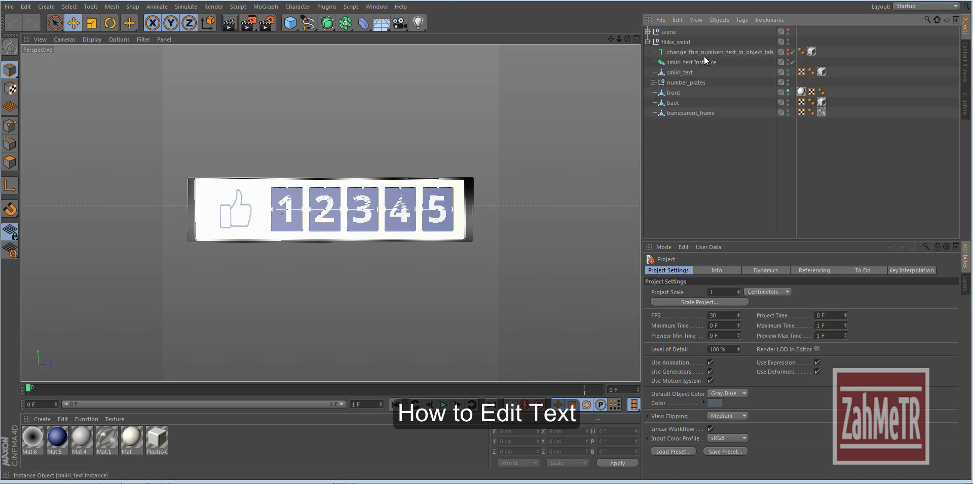
pyautogui.click(750, 53)
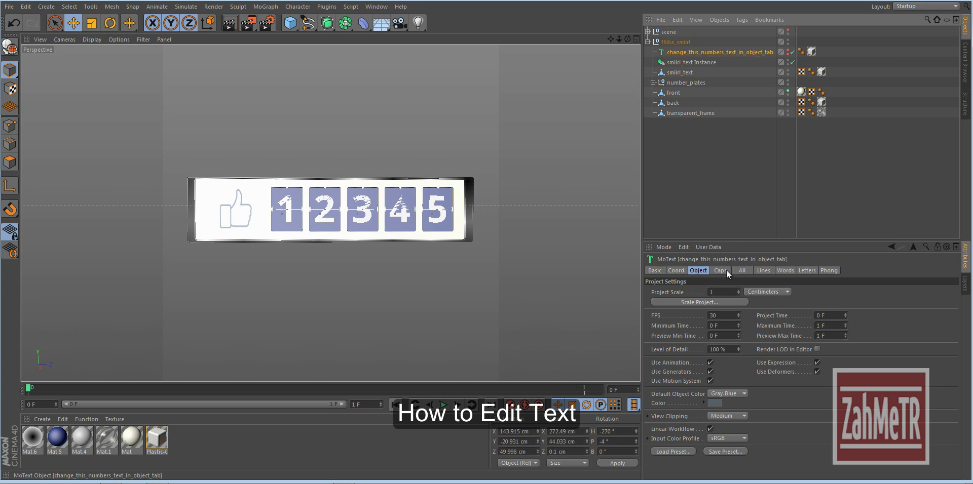
pyautogui.click(701, 271)
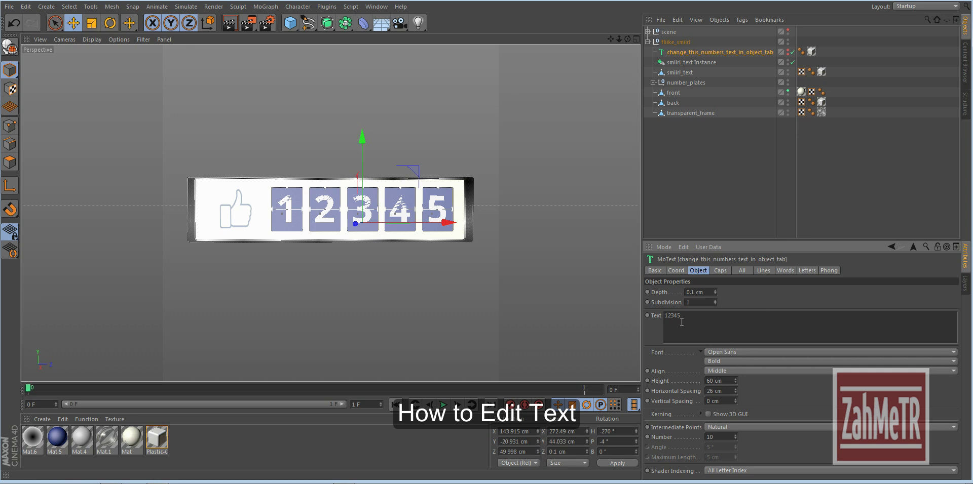
# Step: Enter 00653 as the counter text and apply it to the plaque
pyautogui.click(702, 322)
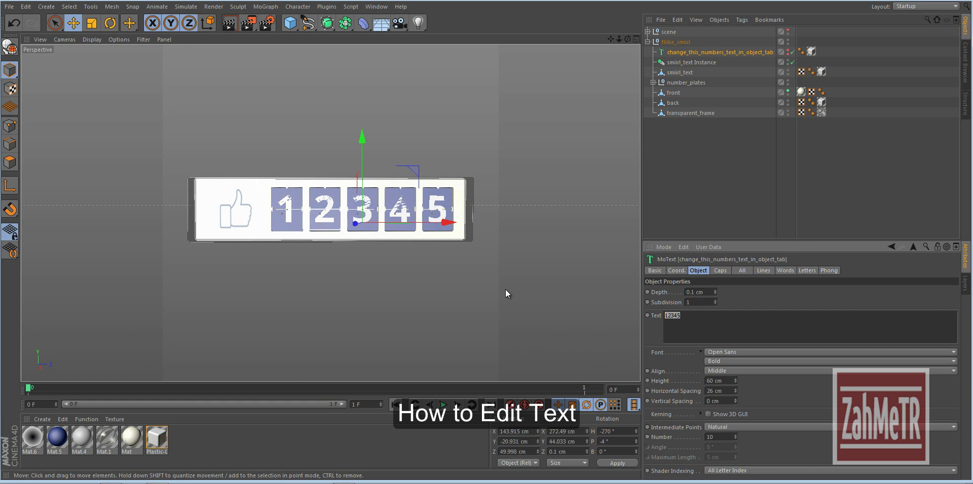
pyautogui.write('0065')
pyautogui.write('3')
pyautogui.click(736, 300)
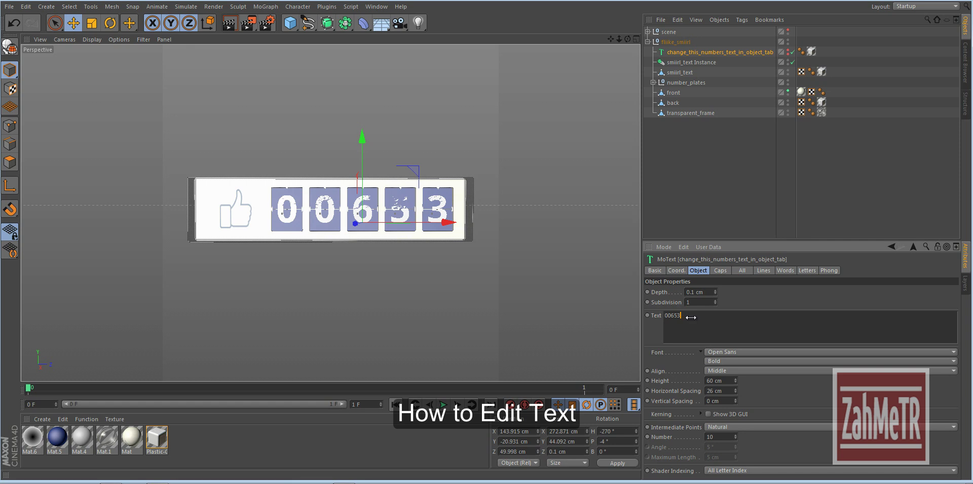
# Step: Replace the counter text 00653 with 99234 and apply it
pyautogui.moveTo(690, 318); pyautogui.dragTo(642, 322)
pyautogui.write('99')
pyautogui.write('234')
pyautogui.click(767, 306)
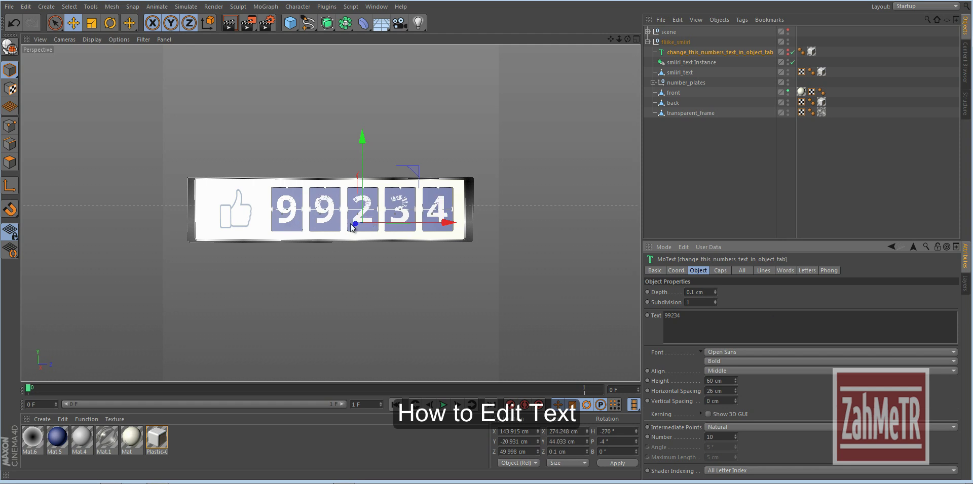
# Step: Scroll through the MoText font list and choose Forte for the 99234 digits
pyautogui.click(719, 351)
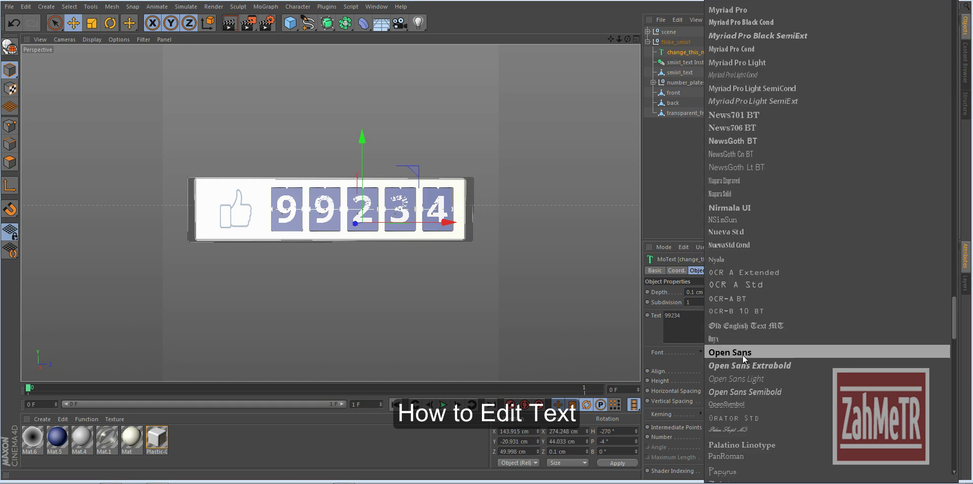
pyautogui.scroll(2, 737, 254)
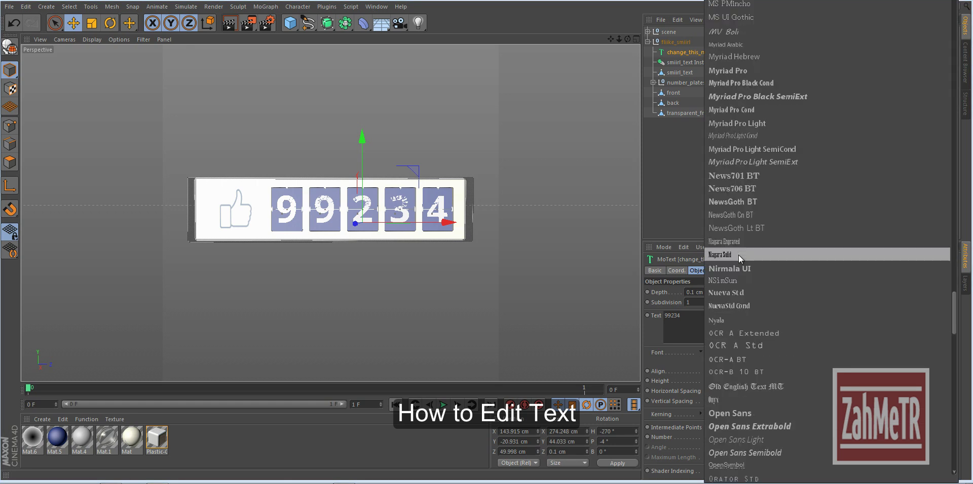
pyautogui.scroll(2, 737, 255)
pyautogui.scroll(3, 738, 254)
pyautogui.scroll(2, 737, 255)
pyautogui.scroll(3, 737, 254)
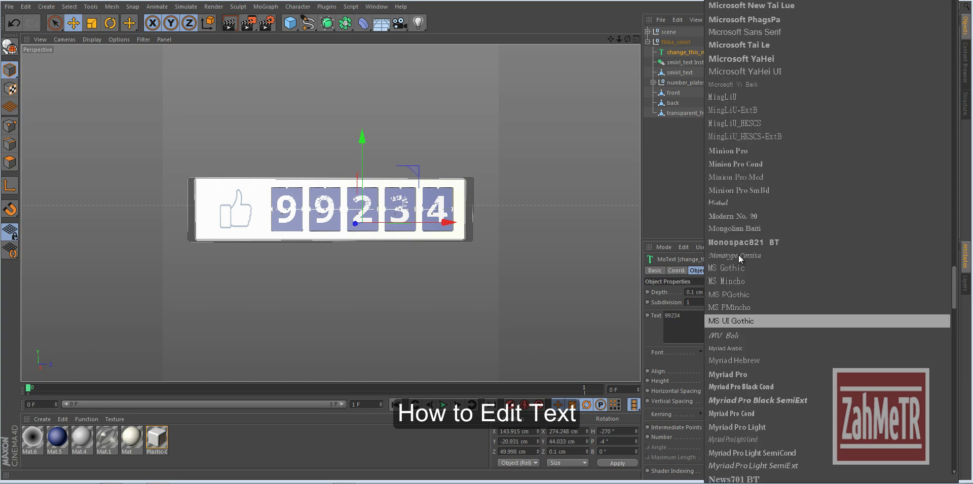
pyautogui.scroll(2, 737, 255)
pyautogui.scroll(2, 738, 254)
pyautogui.scroll(2, 738, 254)
pyautogui.scroll(2, 738, 254)
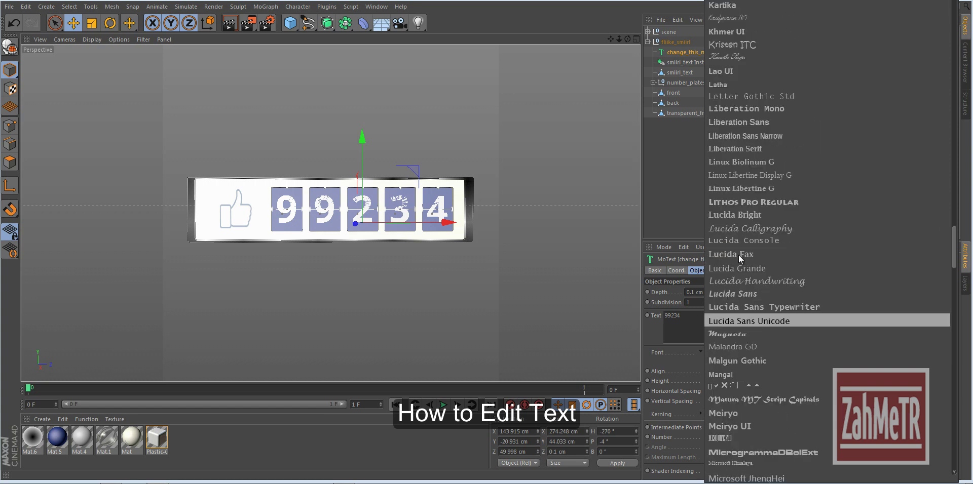
pyautogui.scroll(4, 737, 254)
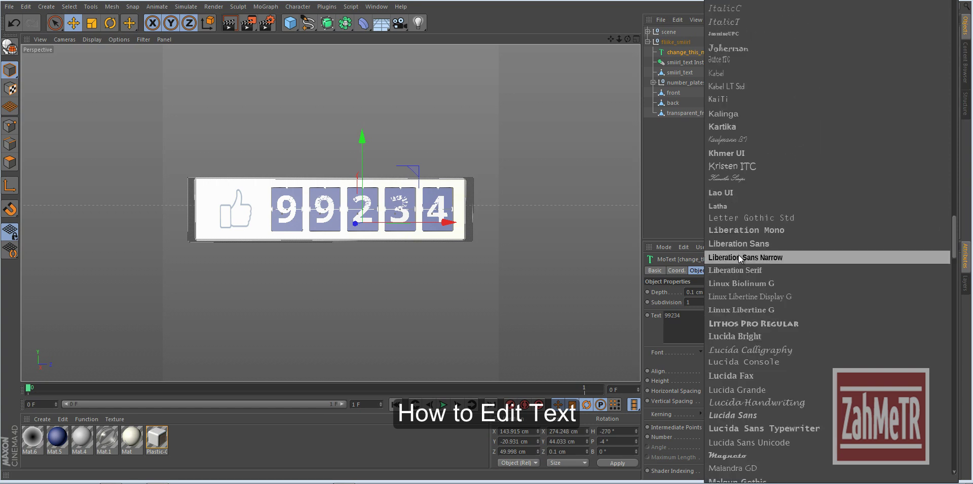
pyautogui.scroll(4, 738, 254)
pyautogui.scroll(5, 738, 254)
pyautogui.scroll(5, 738, 254)
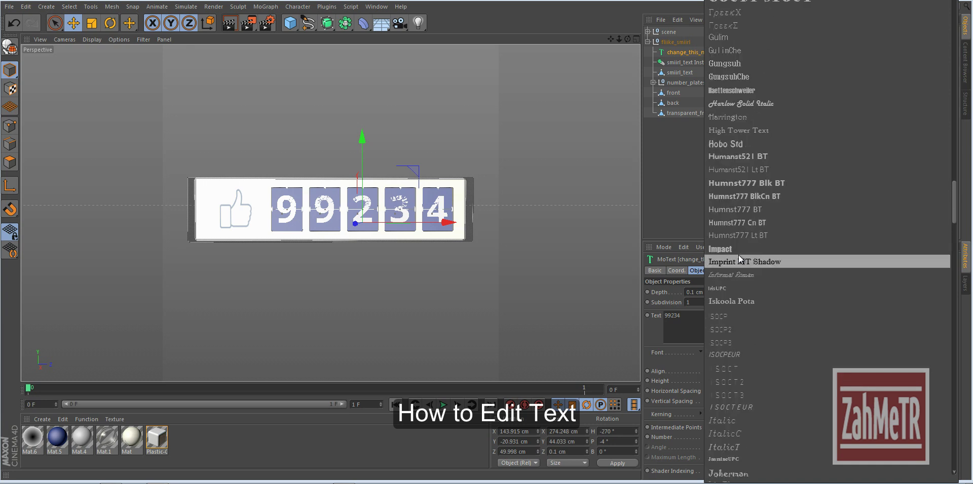
pyautogui.scroll(2, 737, 254)
pyautogui.scroll(2, 737, 254)
pyautogui.scroll(2, 738, 254)
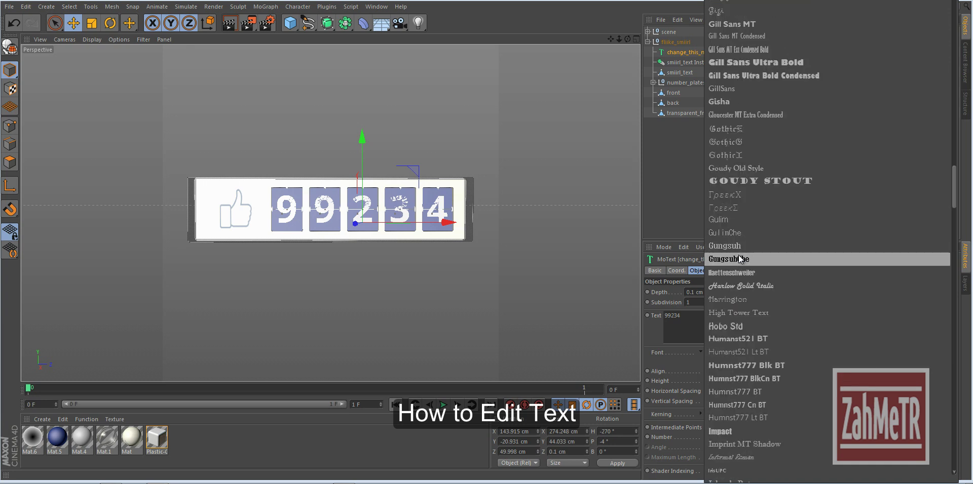
pyautogui.scroll(2, 737, 255)
pyautogui.scroll(4, 738, 254)
pyautogui.scroll(2, 738, 254)
pyautogui.scroll(6, 738, 254)
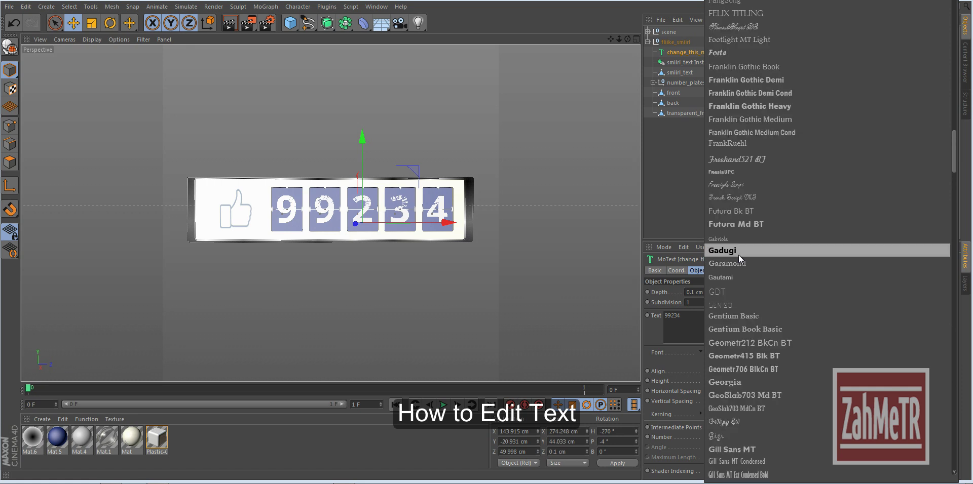
pyautogui.click(737, 56)
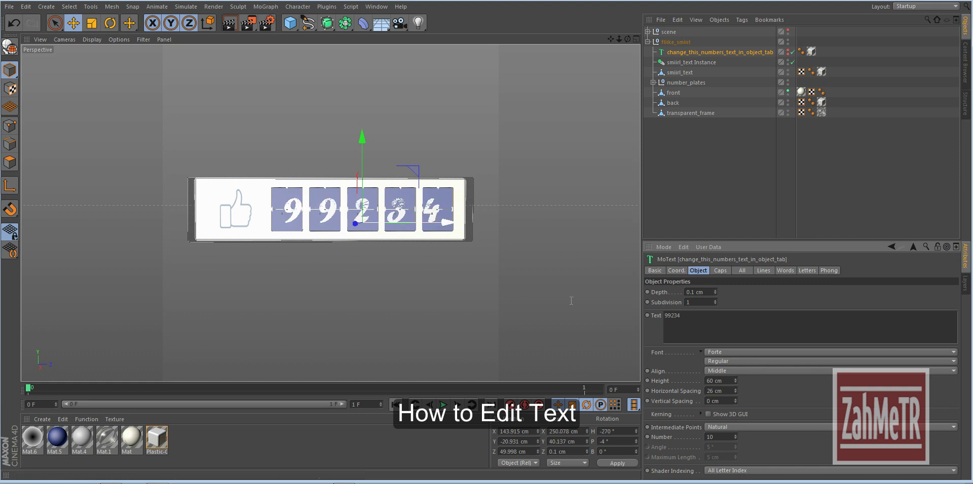
# Step: Raise the counter's horizontal spacing from 26 cm to 30 cm, then deselect the text object
pyautogui.click(724, 393)
pyautogui.scroll(1, 727, 393)
pyautogui.write('30')
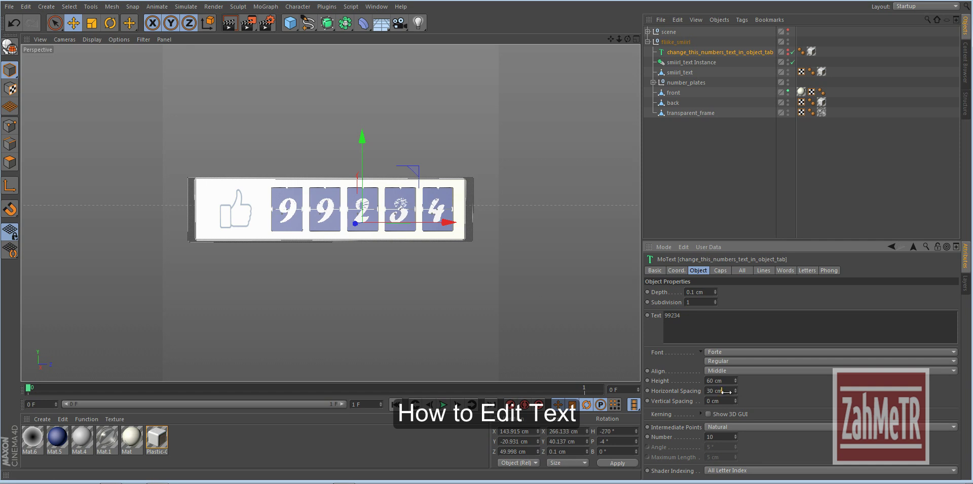
pyautogui.click(736, 210)
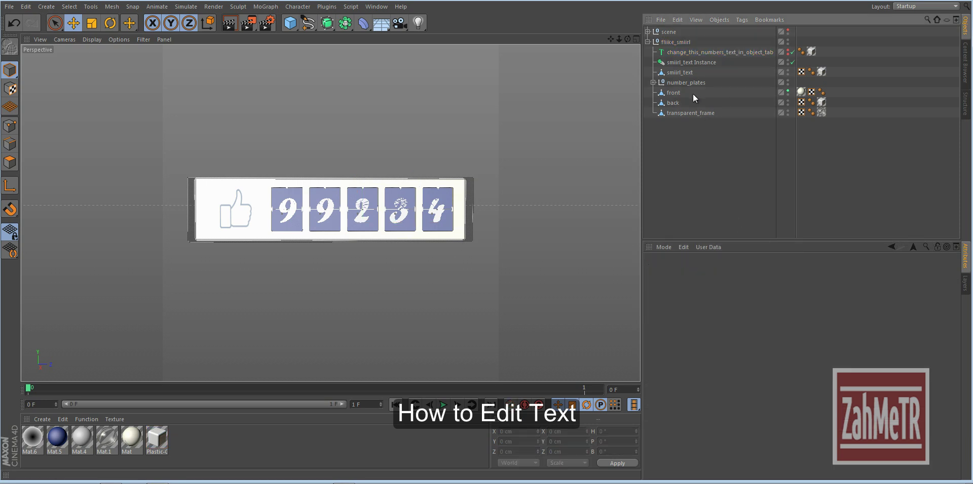
# Step: Reselect the MoText, switch its font to Euphemia and set horizontal spacing to 25 cm
pyautogui.click(694, 52)
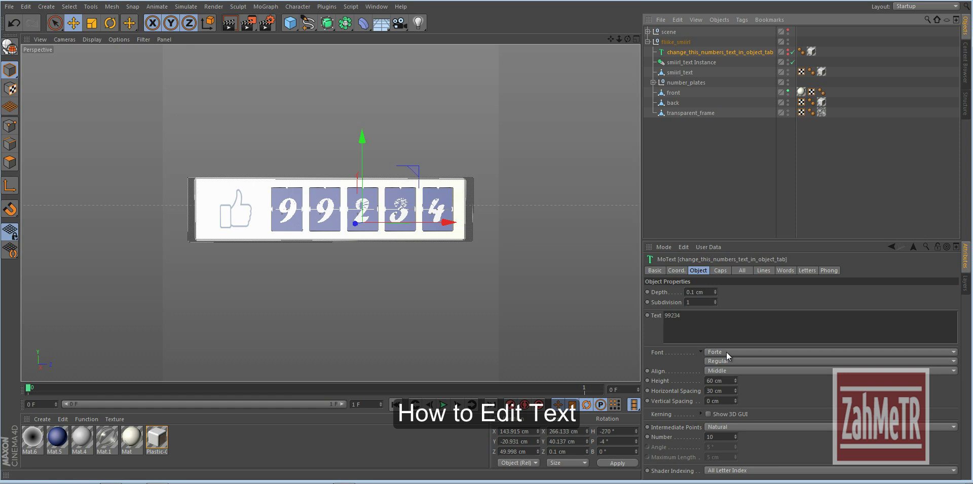
pyautogui.click(725, 351)
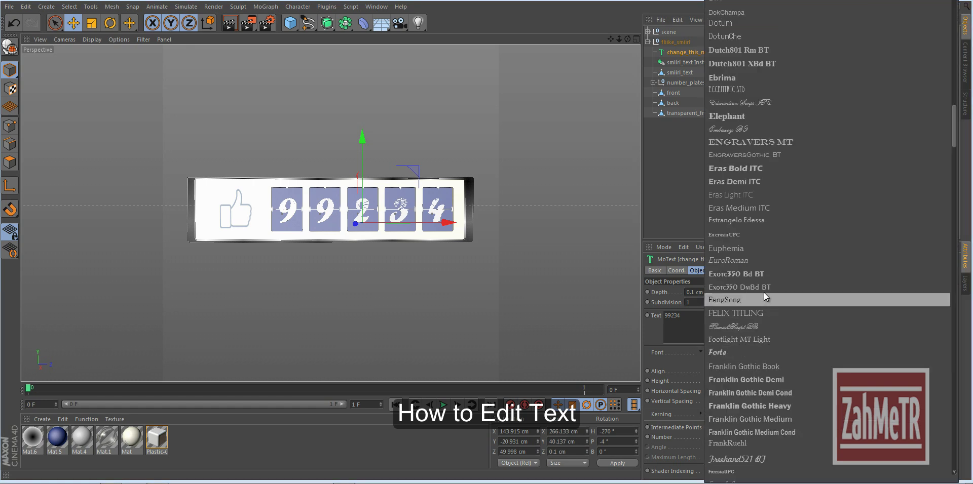
pyautogui.click(756, 249)
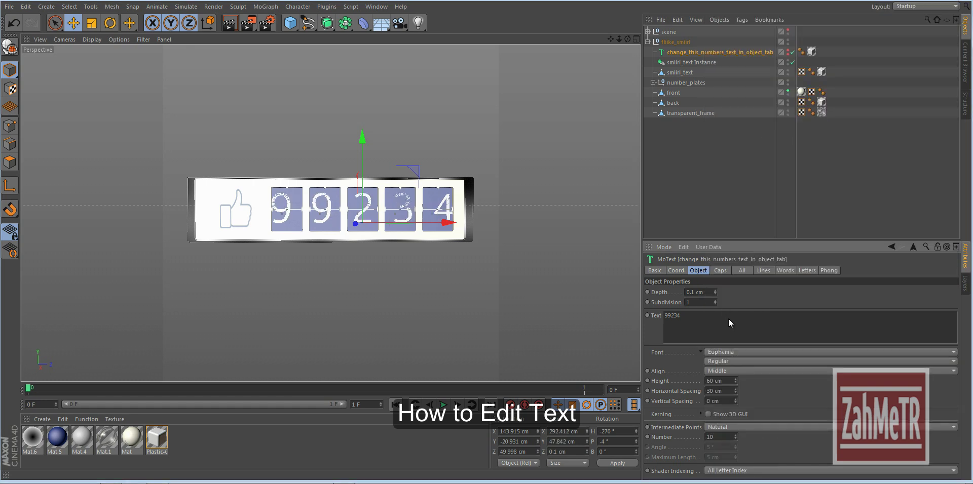
pyautogui.click(725, 391)
pyautogui.write('25')
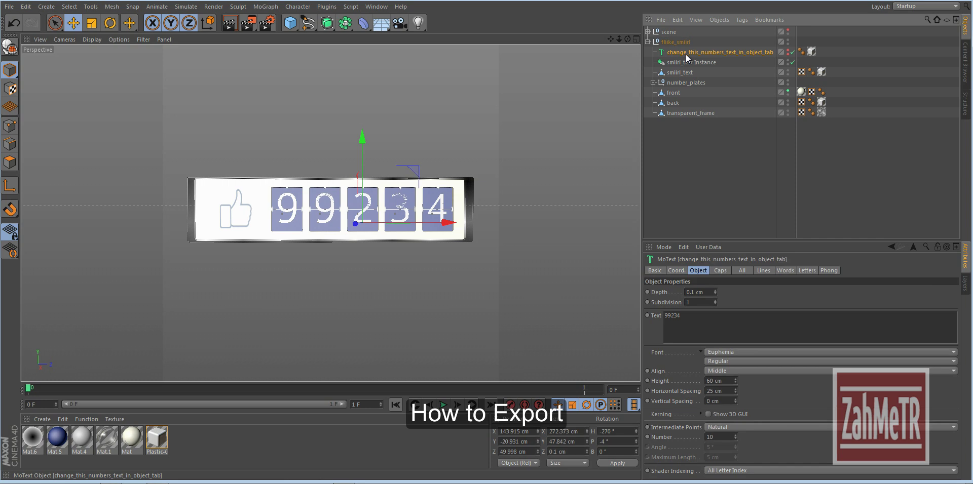
# Step: Unfold number_plates, numbers_group 2, number_plates.1, plate_1 and plate_2, then select cutting_1
pyautogui.click(653, 83)
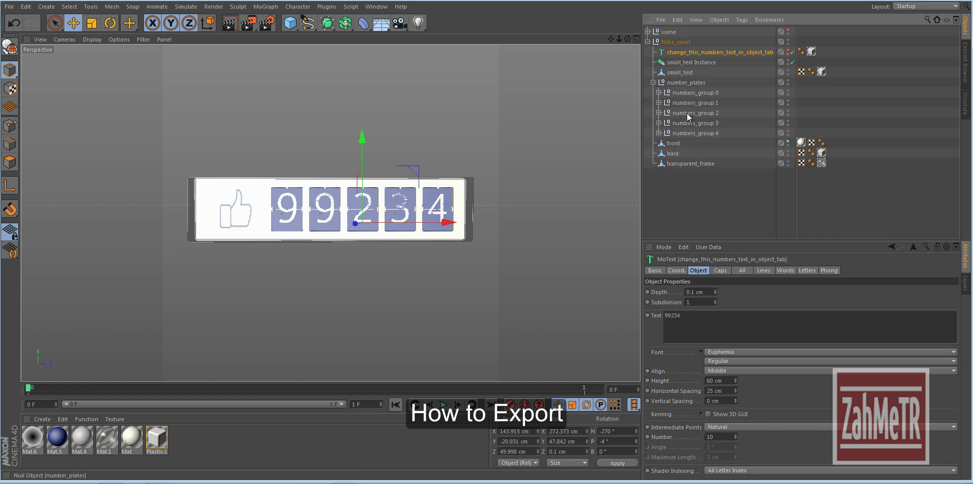
pyautogui.click(658, 113)
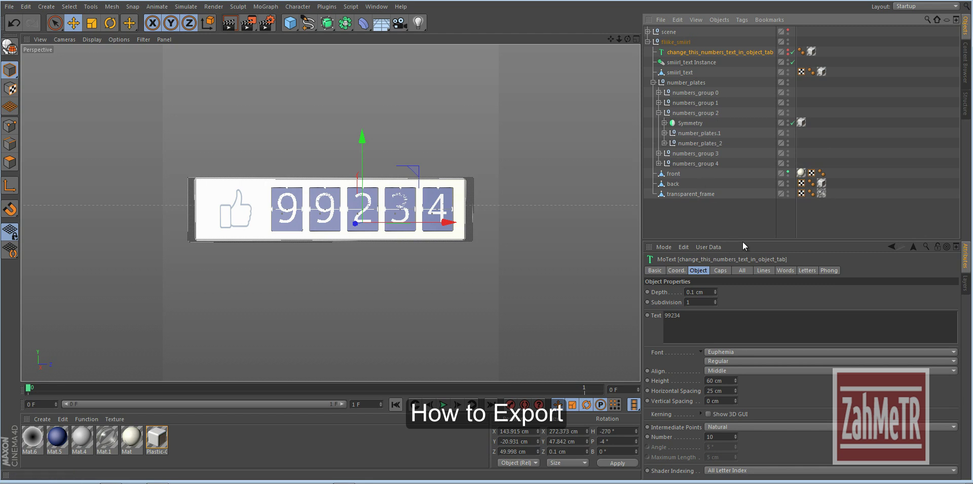
pyautogui.moveTo(753, 242); pyautogui.dragTo(750, 279)
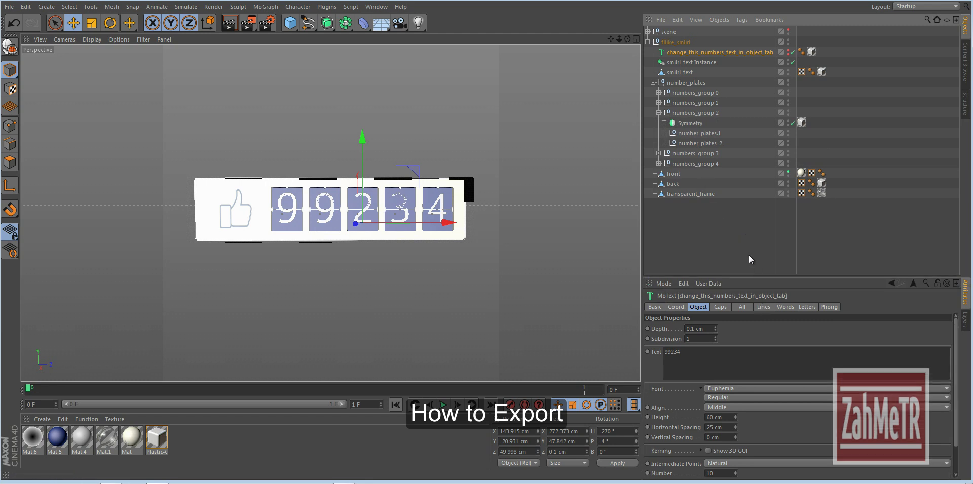
pyautogui.click(664, 133)
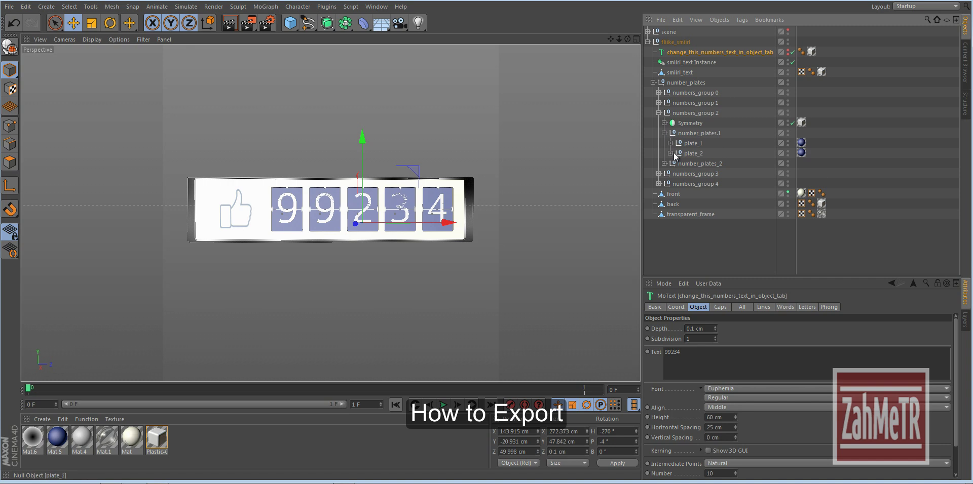
pyautogui.click(669, 143)
pyautogui.click(670, 173)
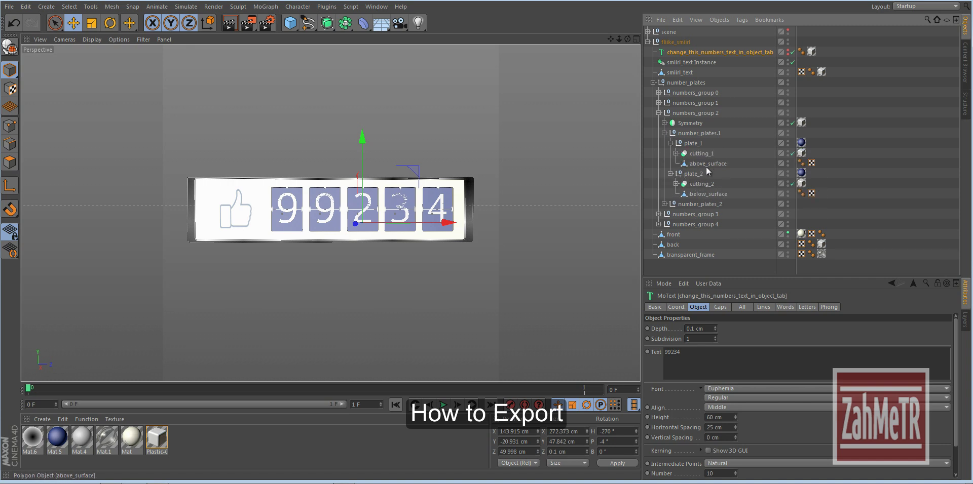
pyautogui.click(697, 154)
# Step: Make cutting_1 editable and expand it to show its new polygon child
pyautogui.rightClick(696, 154)
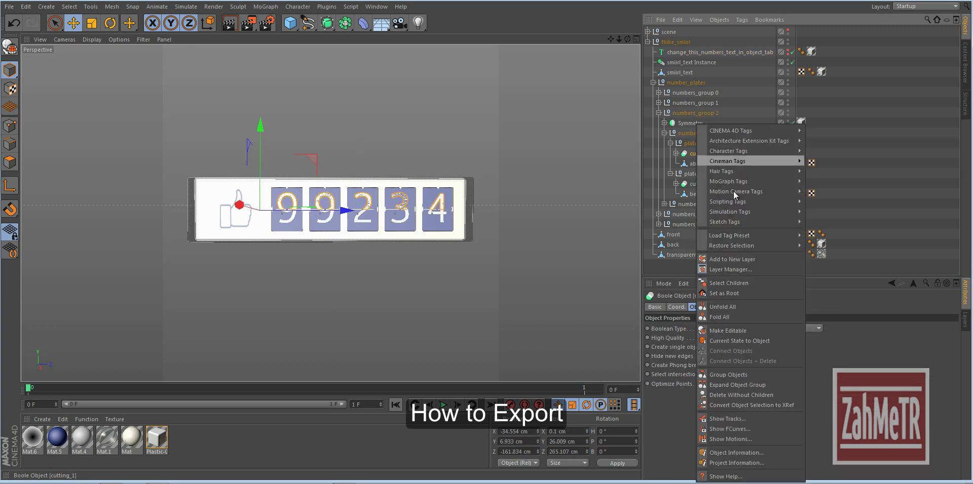
pyautogui.click(734, 330)
pyautogui.click(676, 153)
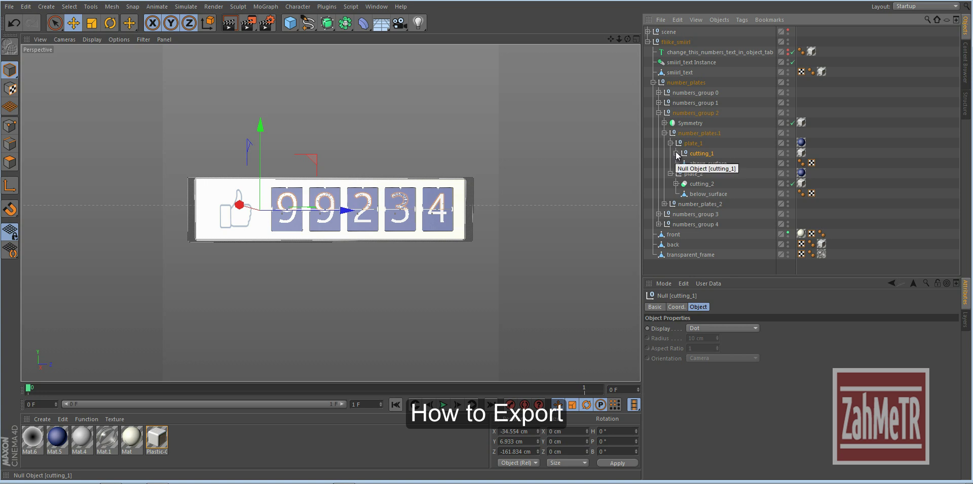
# Step: Make cutting_2 editable, expand it, and select number_cutter_1 and the MoText object
pyautogui.click(676, 194)
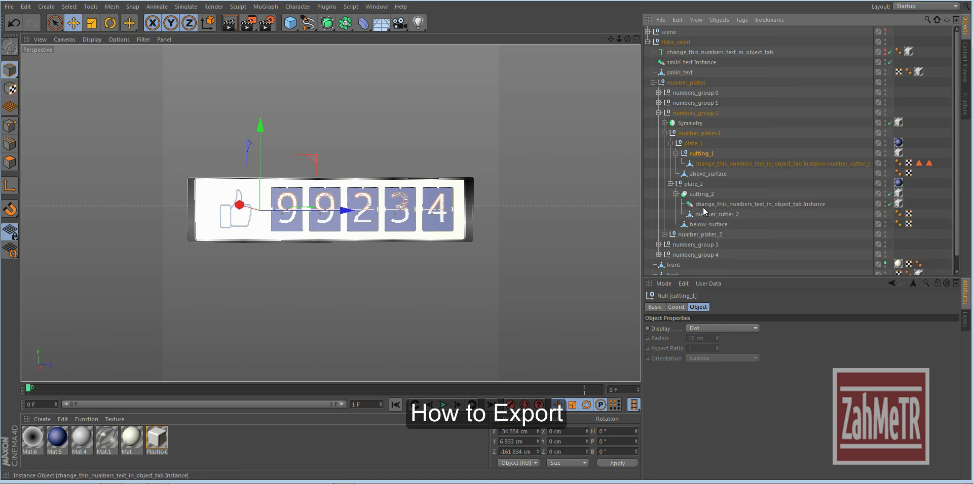
pyautogui.click(706, 195)
pyautogui.rightClick(707, 199)
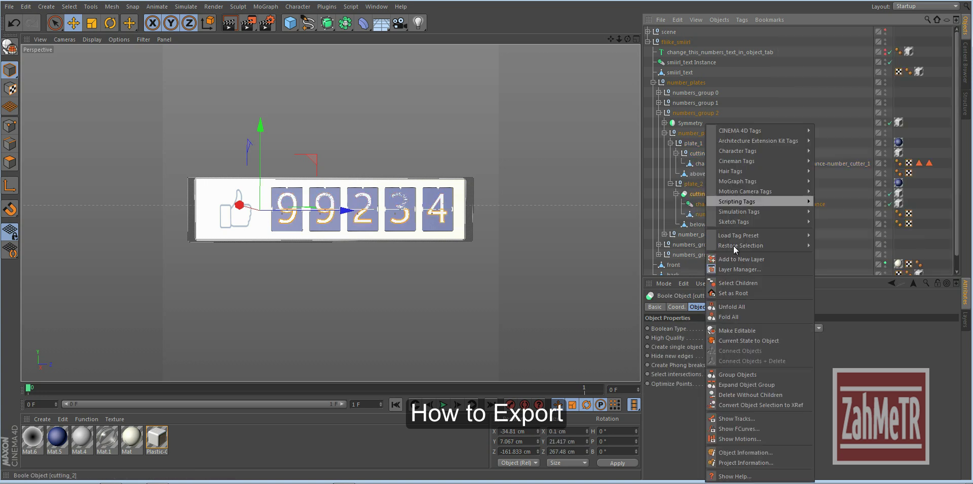
pyautogui.click(738, 333)
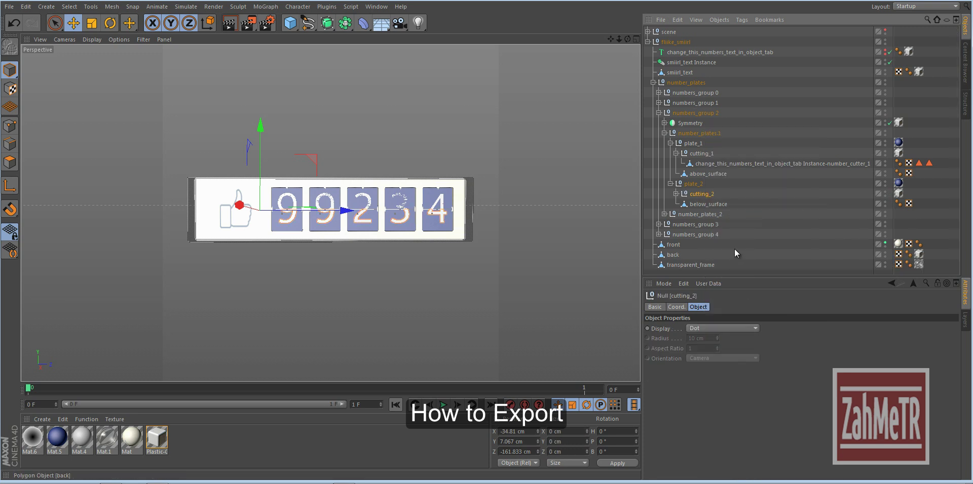
pyautogui.click(677, 194)
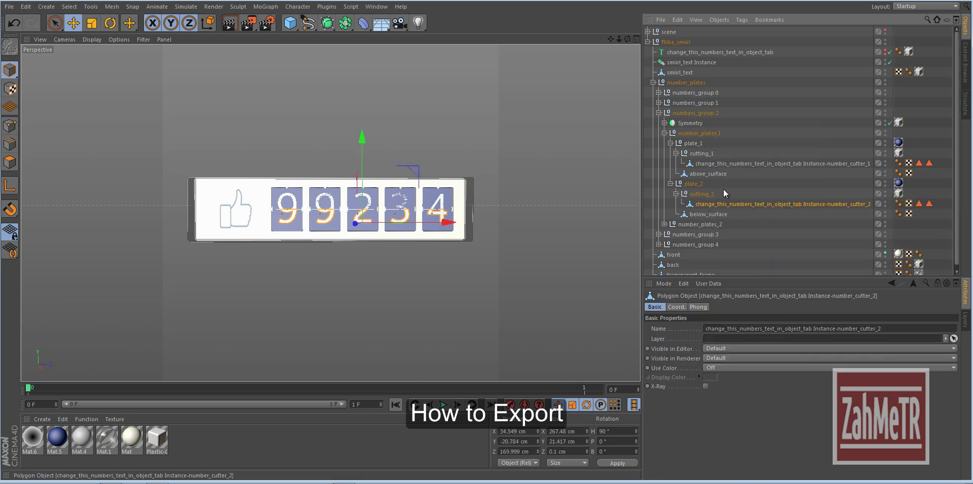
pyautogui.click(724, 163)
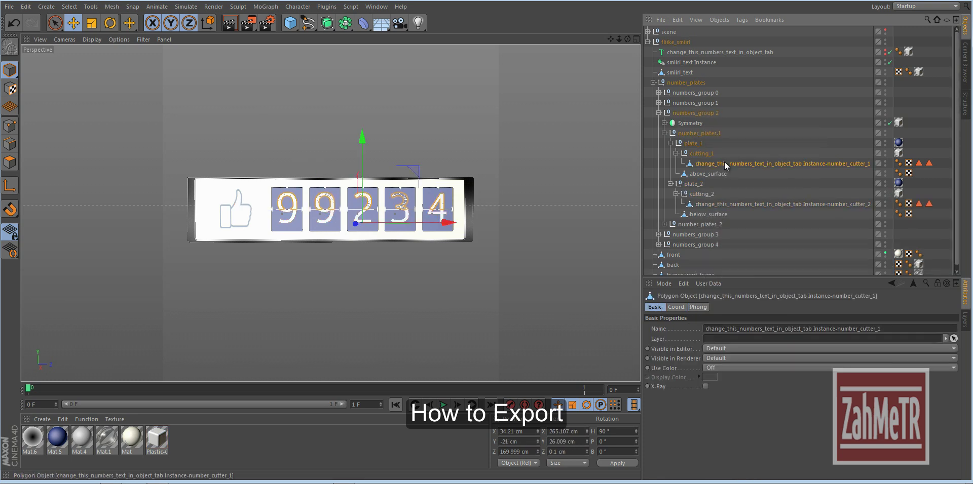
pyautogui.click(683, 54)
# Step: Delete the MoText object while keeping its children, and select both number cutters
pyautogui.rightClick(690, 53)
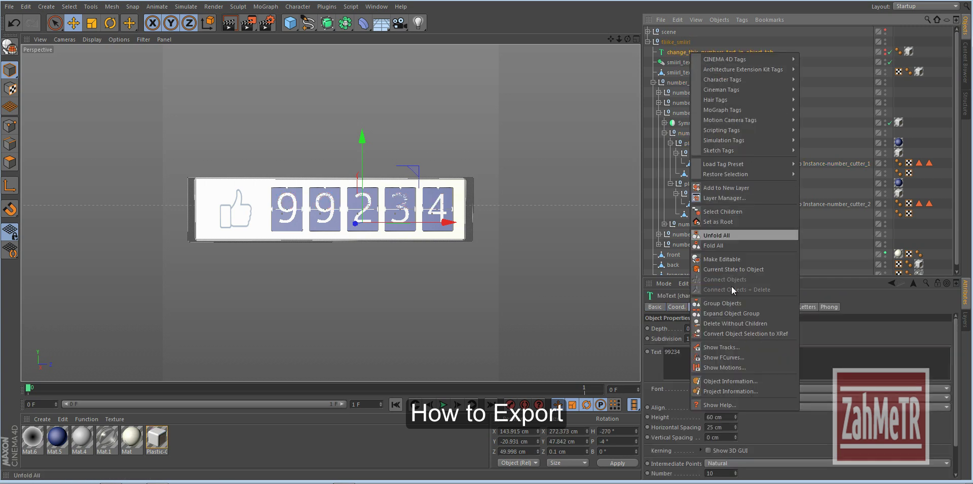
pyautogui.click(761, 325)
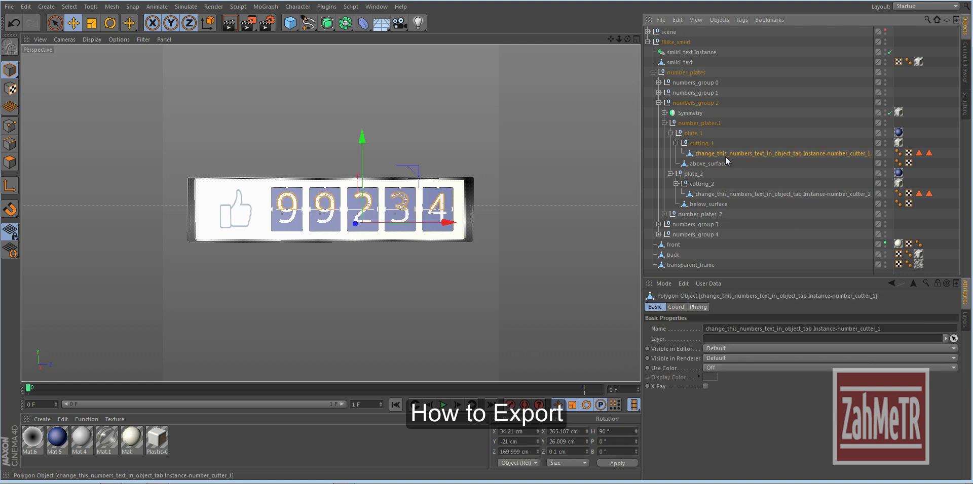
pyautogui.keyDown('ctrl'); pyautogui.click(743, 196); pyautogui.keyUp('ctrl')
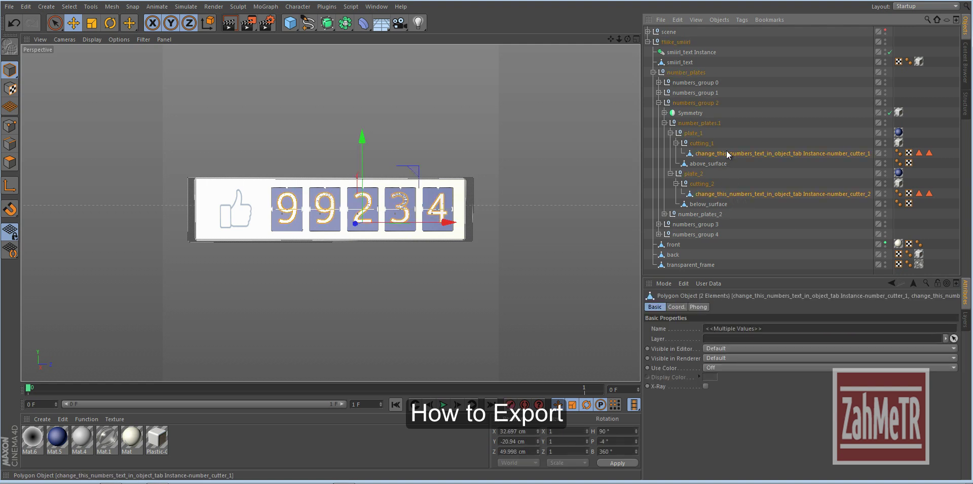
# Step: Select all polygons of both number cutters, then triangulate, disconnect and optimize them
pyautogui.click(10, 163)
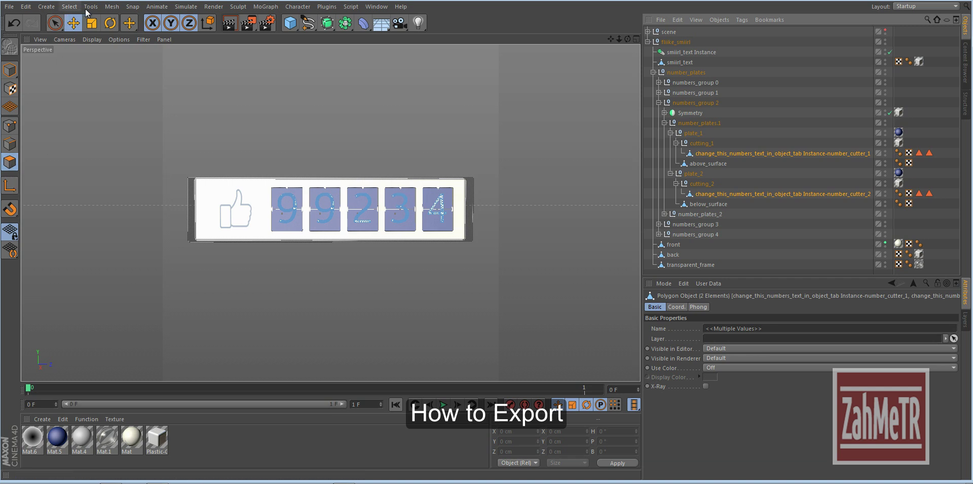
pyautogui.click(26, 7)
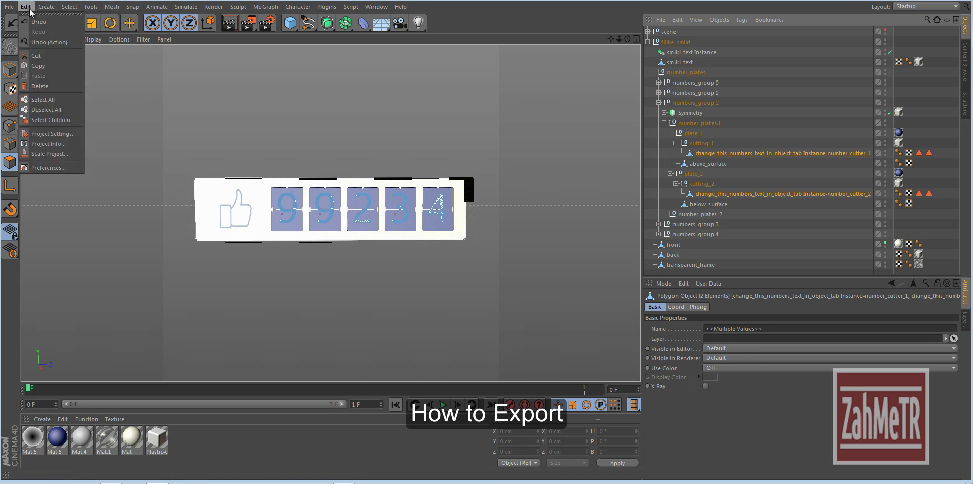
pyautogui.click(68, 99)
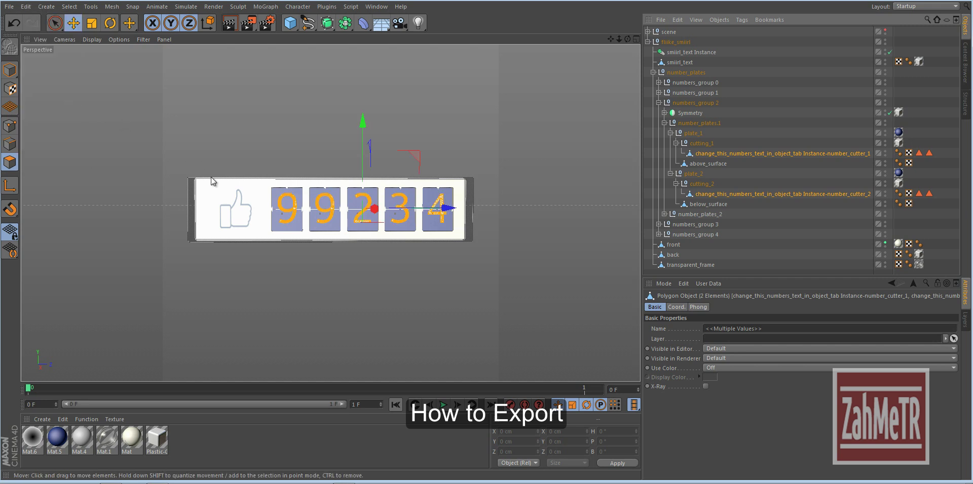
pyautogui.rightClick(294, 198)
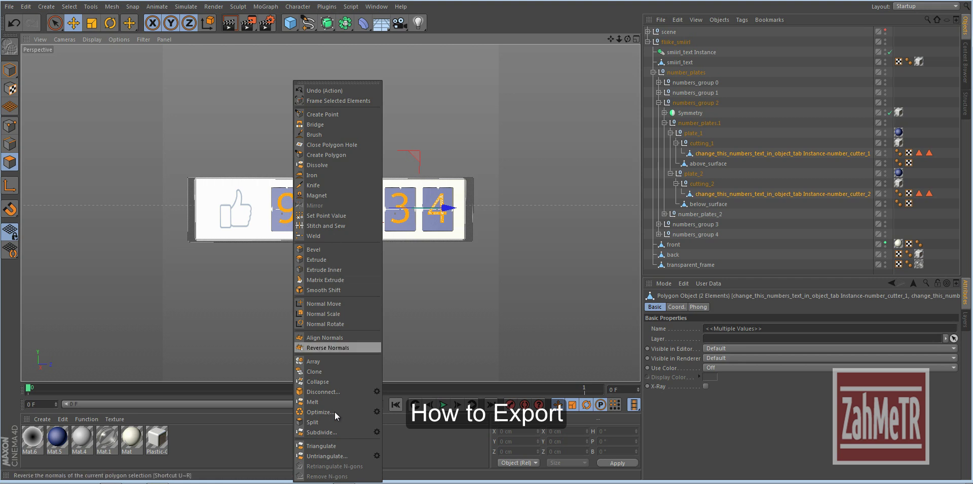
pyautogui.click(348, 445)
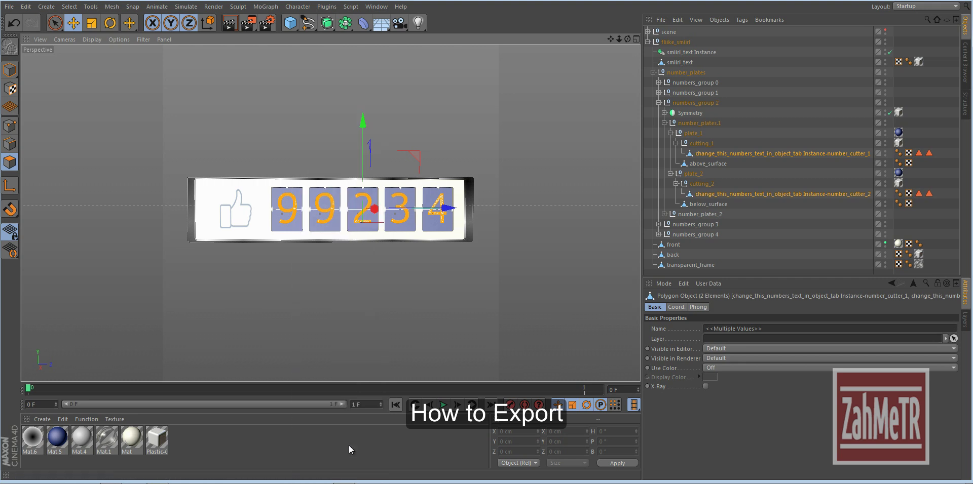
pyautogui.rightClick(329, 199)
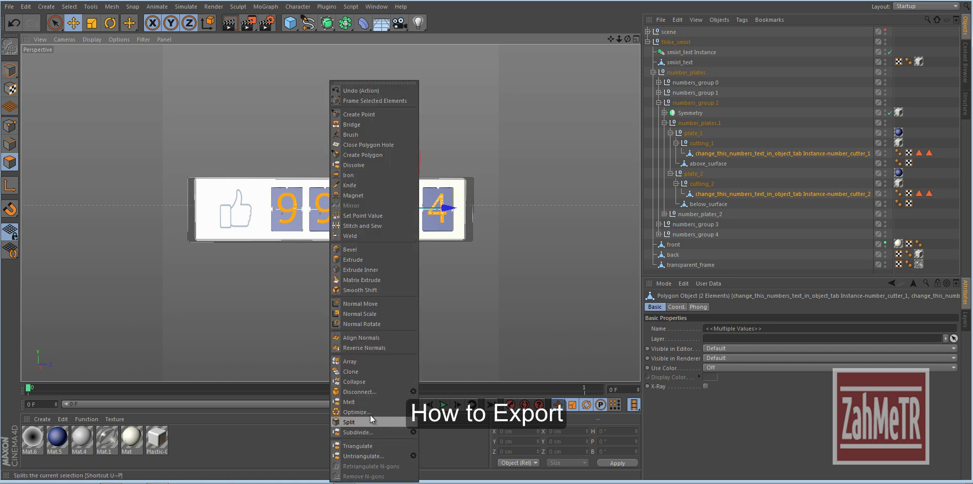
pyautogui.click(381, 394)
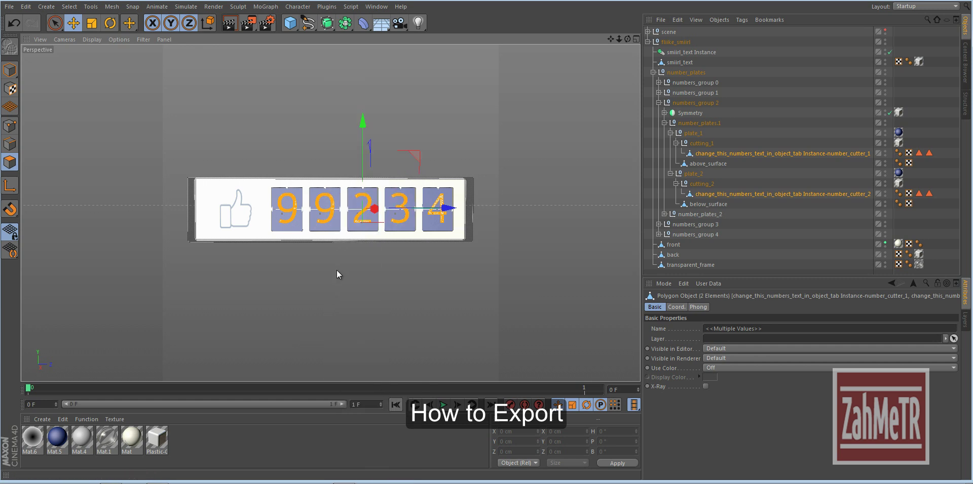
pyautogui.rightClick(332, 270)
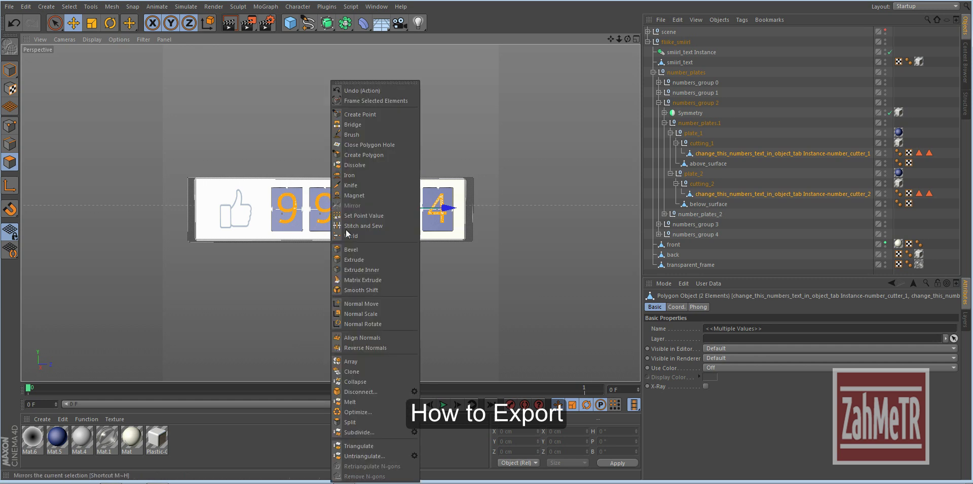
pyautogui.click(371, 415)
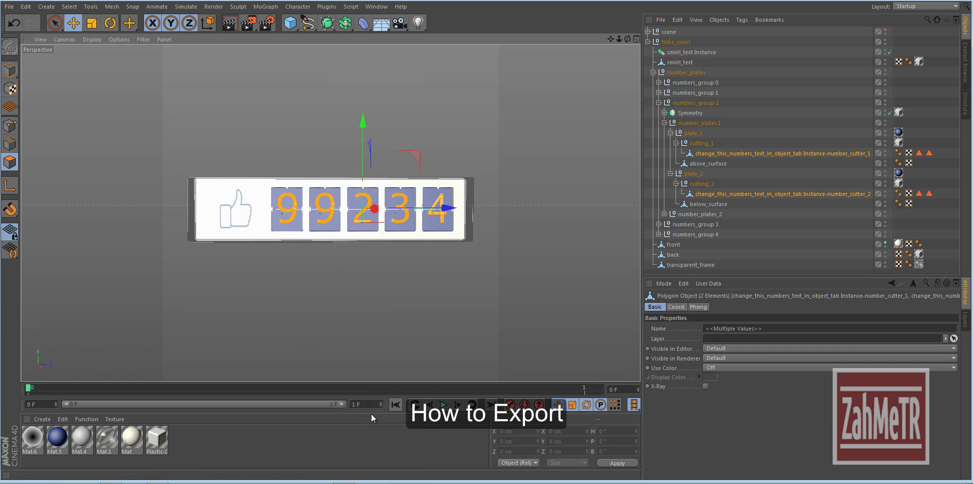
# Step: Select all points of both number cutters and optimize them to merge duplicates, then deselect
pyautogui.click(10, 125)
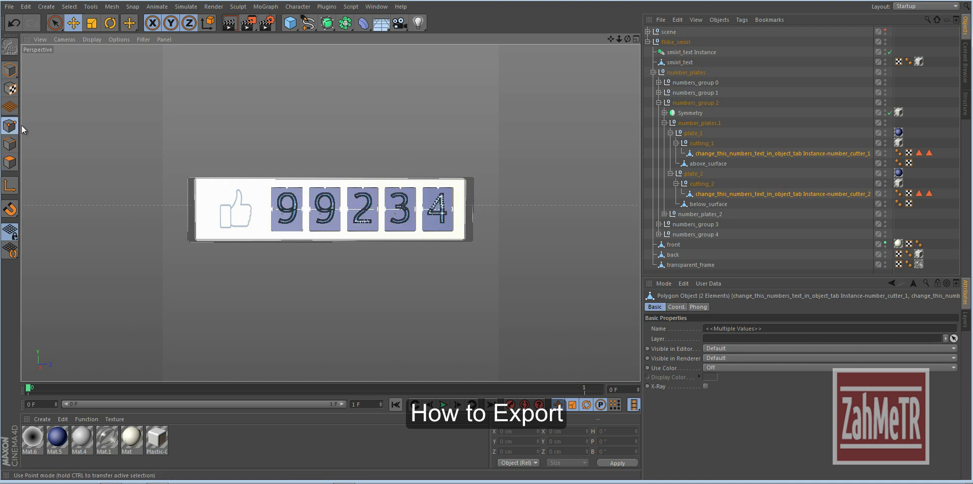
pyautogui.click(69, 6)
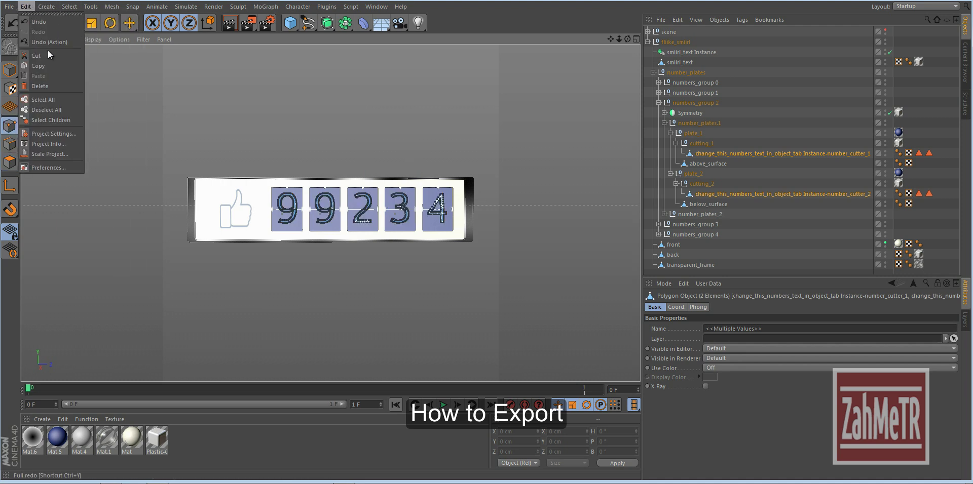
pyautogui.click(72, 99)
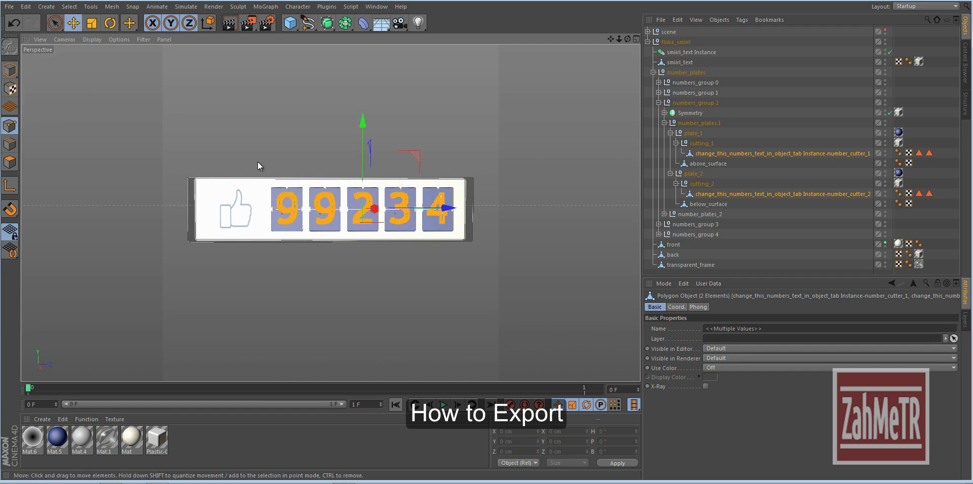
pyautogui.rightClick(325, 197)
pyautogui.click(370, 428)
pyautogui.rightClick(325, 211)
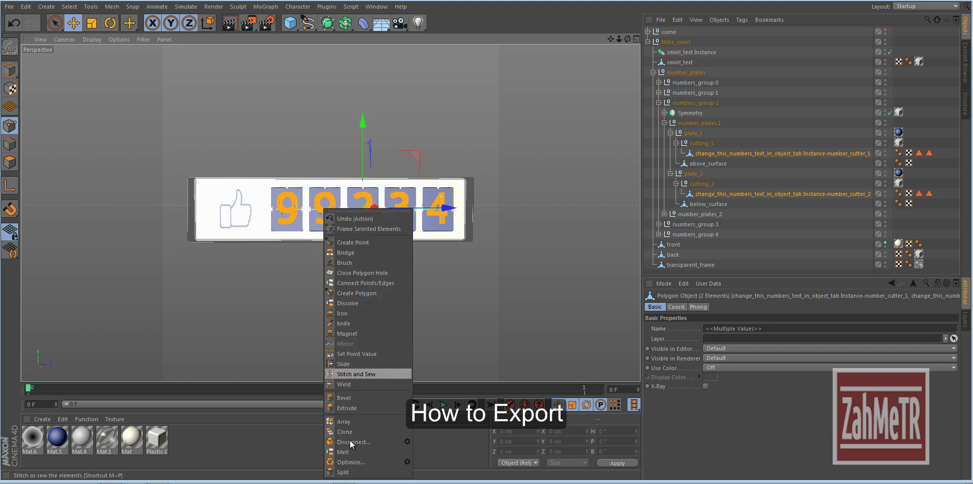
pyautogui.click(368, 461)
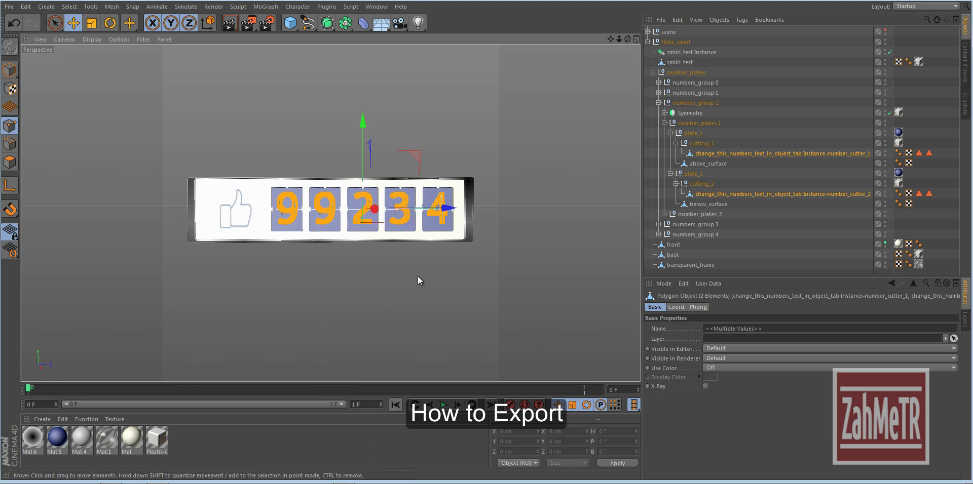
pyautogui.click(9, 162)
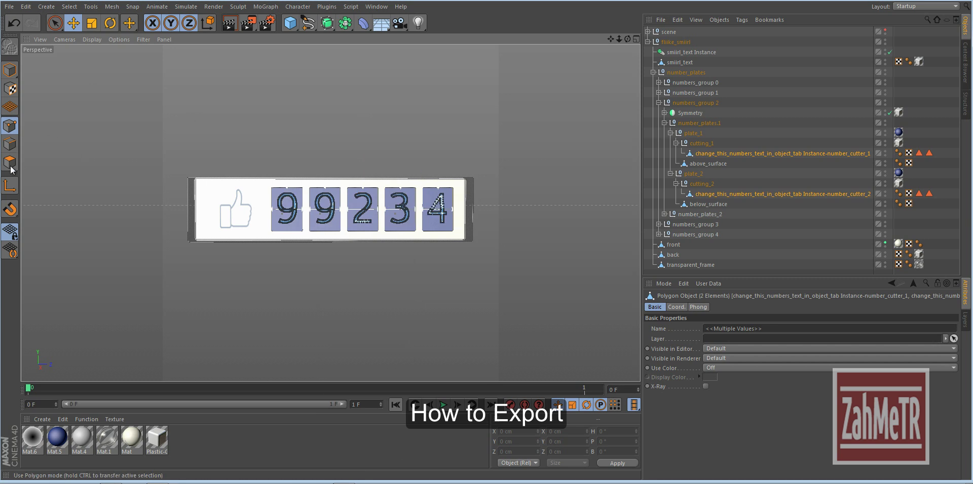
pyautogui.click(229, 131)
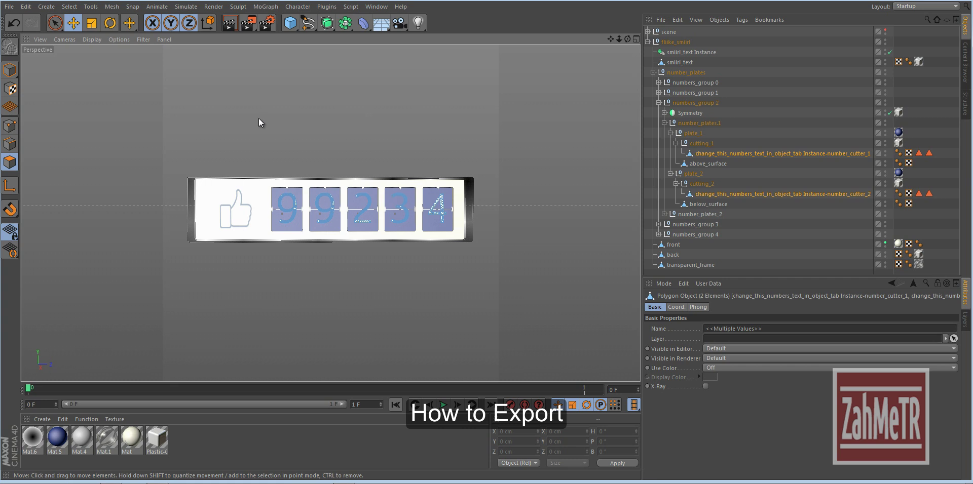
# Step: In Model mode, collapse fliike_smiirl, select the scene null, and delete it with its contents
pyautogui.click(15, 71)
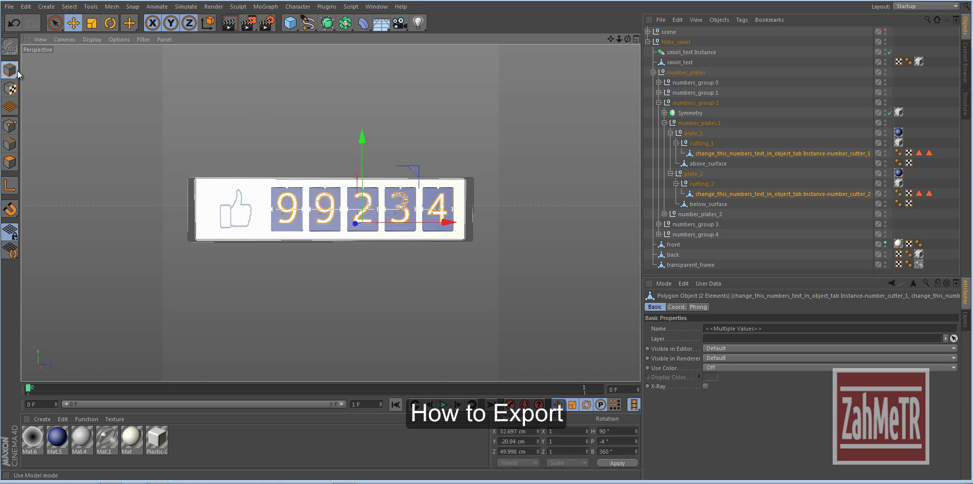
pyautogui.click(426, 115)
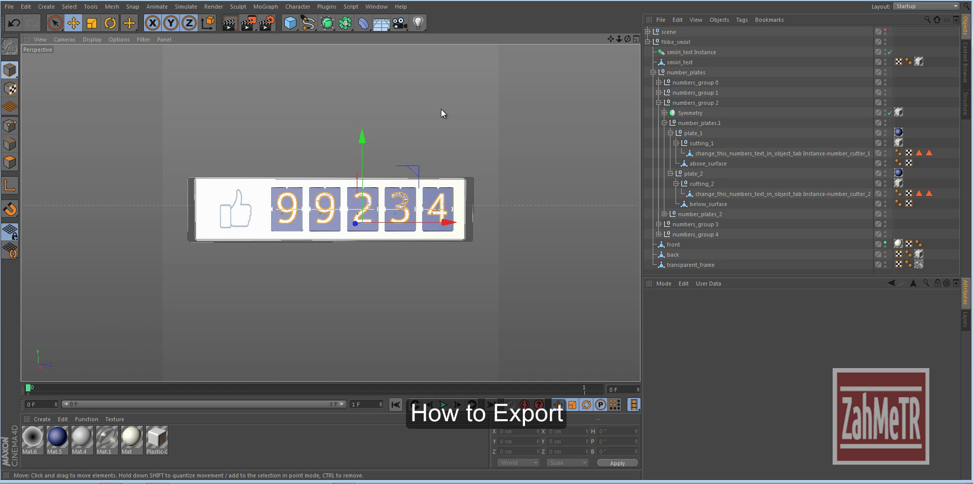
pyautogui.click(647, 42)
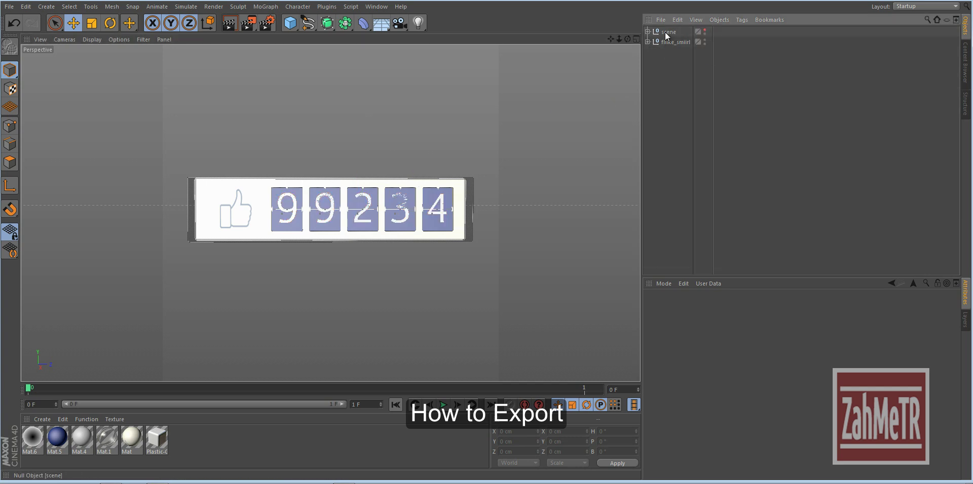
pyautogui.rightClick(668, 31)
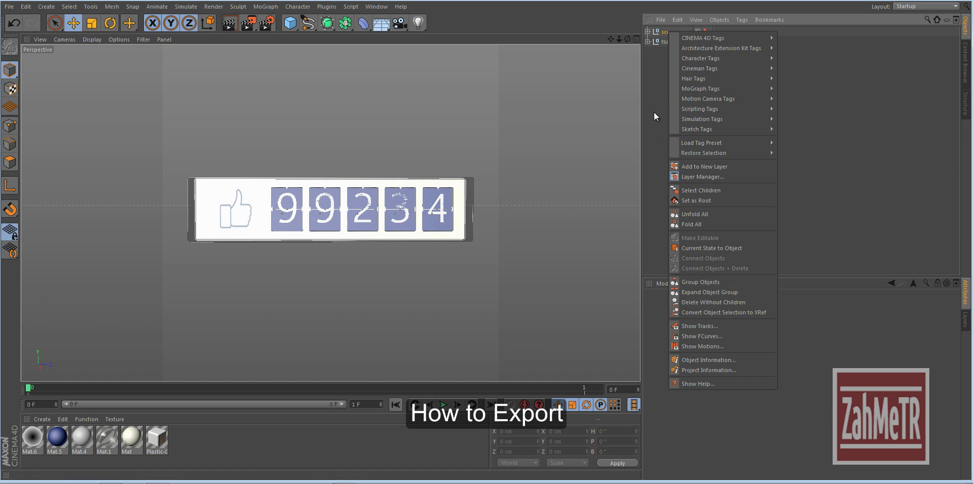
pyautogui.click(648, 34)
pyautogui.click(647, 32)
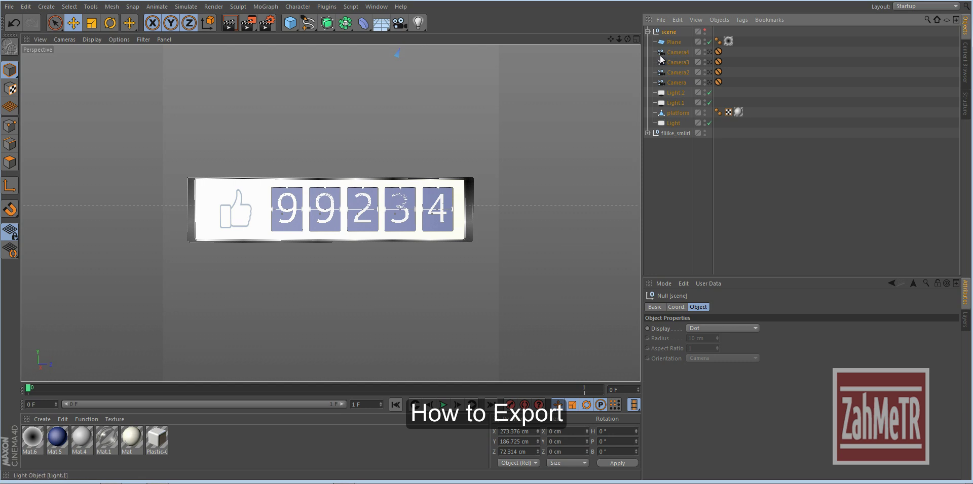
pyautogui.click(26, 7)
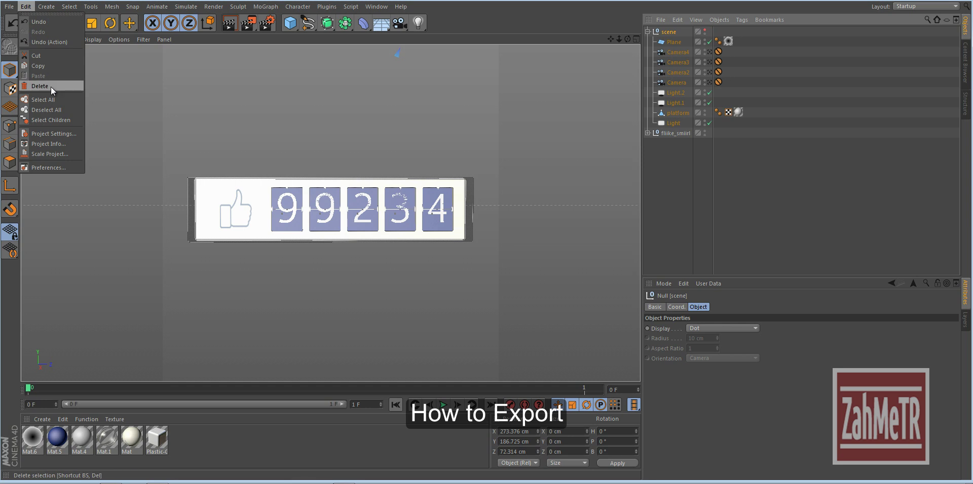
pyautogui.click(73, 84)
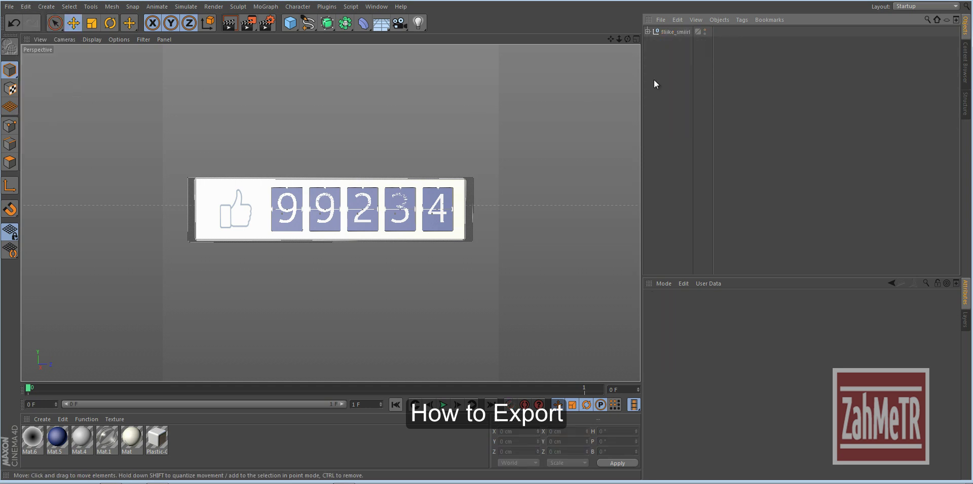
# Step: Export the plaque as Wavefront OBJ file 'smiirl' with centimeter scale
pyautogui.click(12, 8)
pyautogui.moveTo(46, 167)
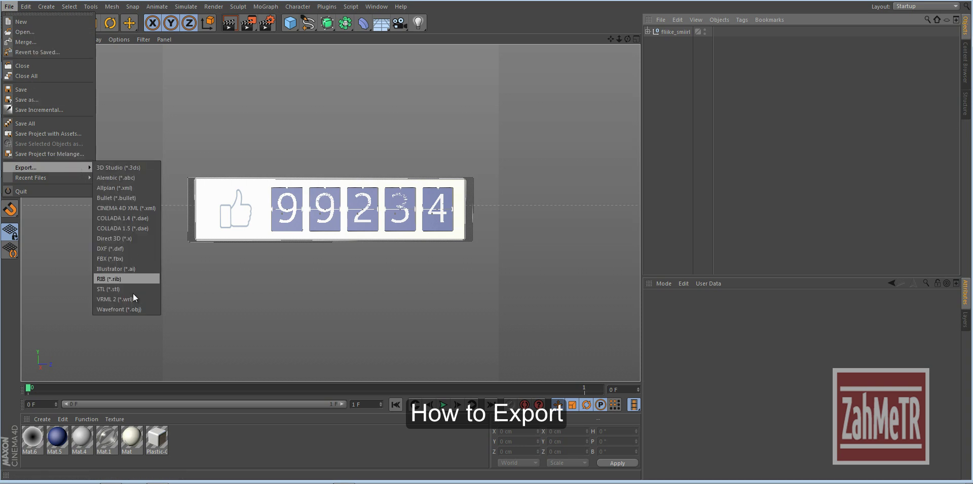
pyautogui.click(149, 309)
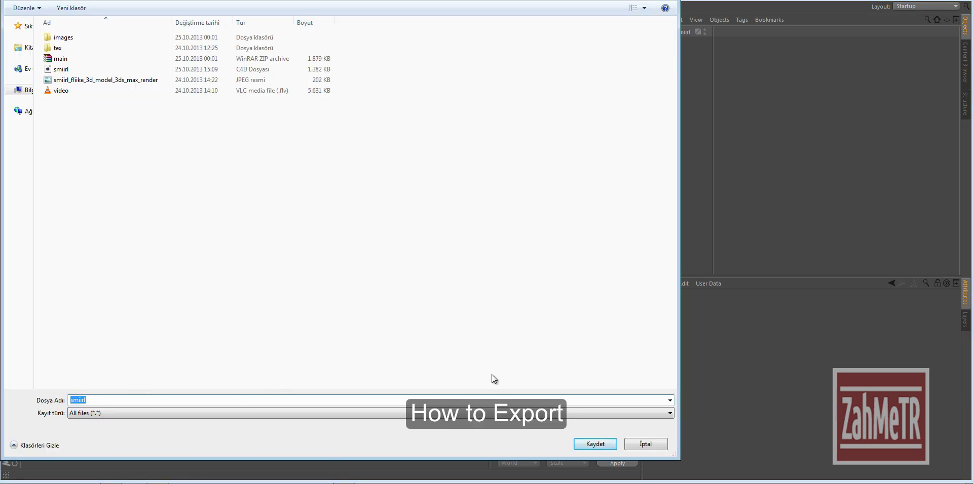
pyautogui.click(604, 445)
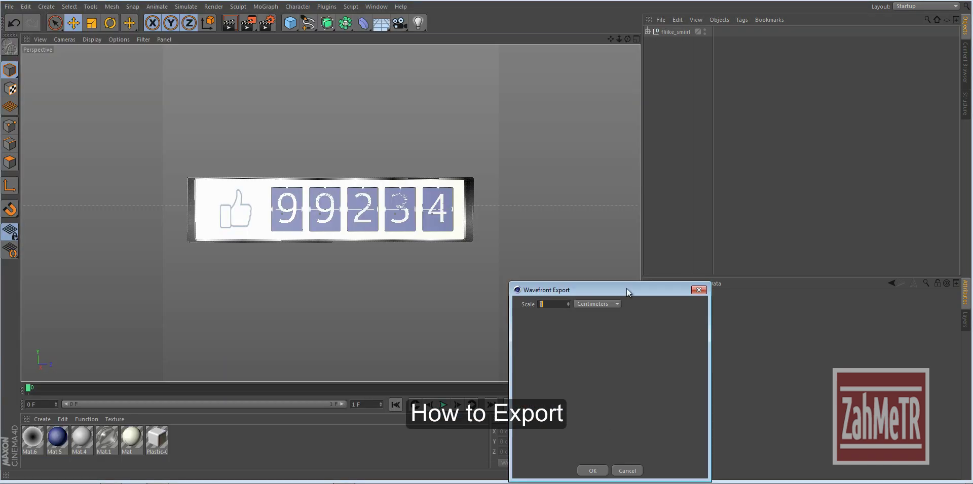
pyautogui.moveTo(626, 291); pyautogui.dragTo(630, 185)
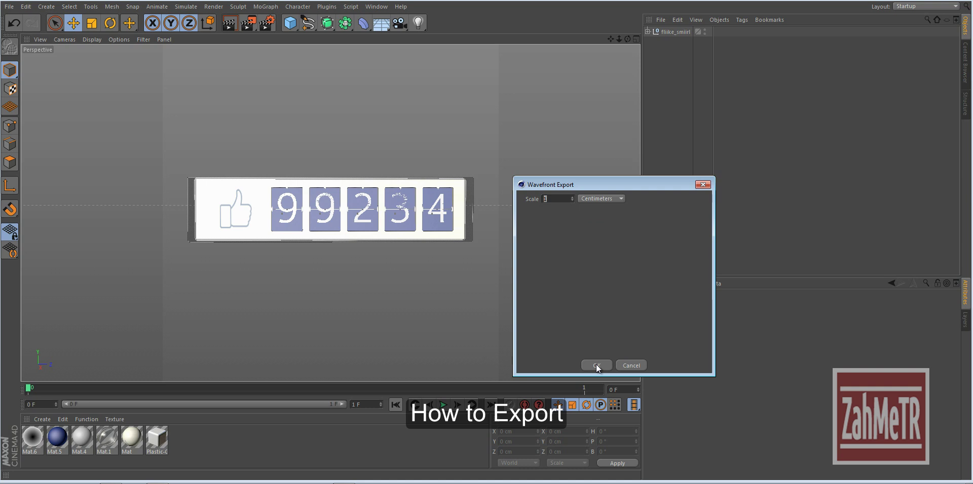
pyautogui.click(596, 364)
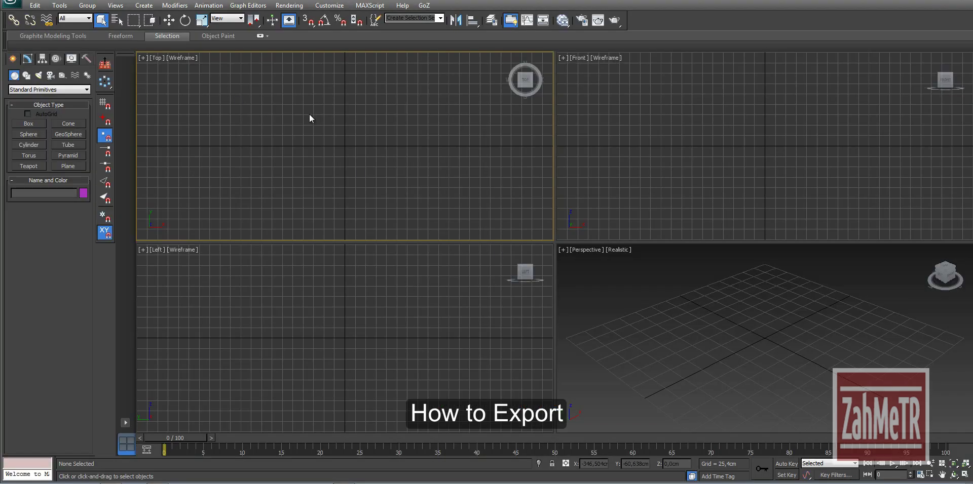
pyautogui.click(12, 5)
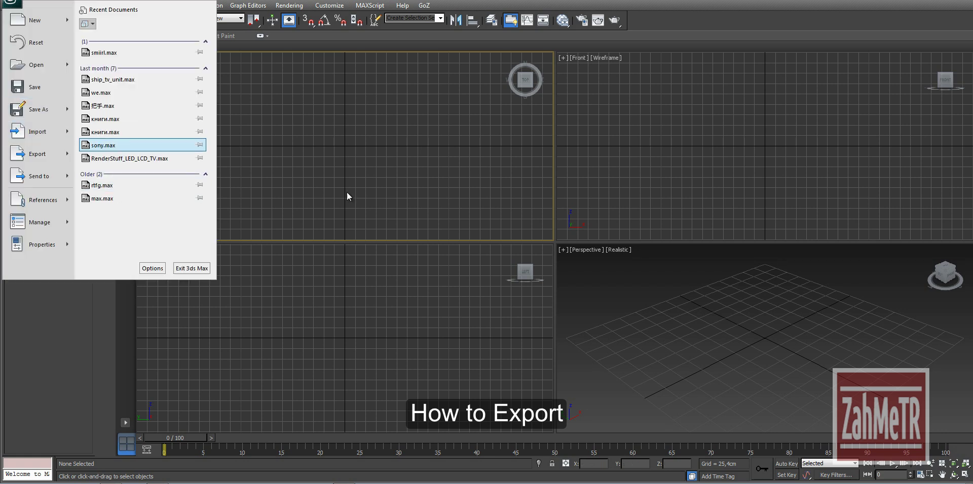
pyautogui.click(351, 189)
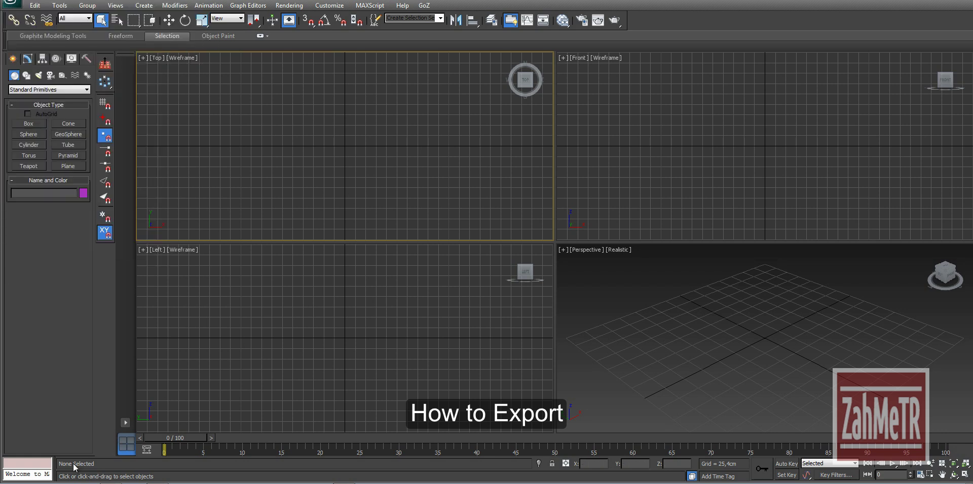
# Step: Open the smiirl folder in Explorer and drag smiirl.obj into the 3ds Max scene
pyautogui.rightClick(43, 482)
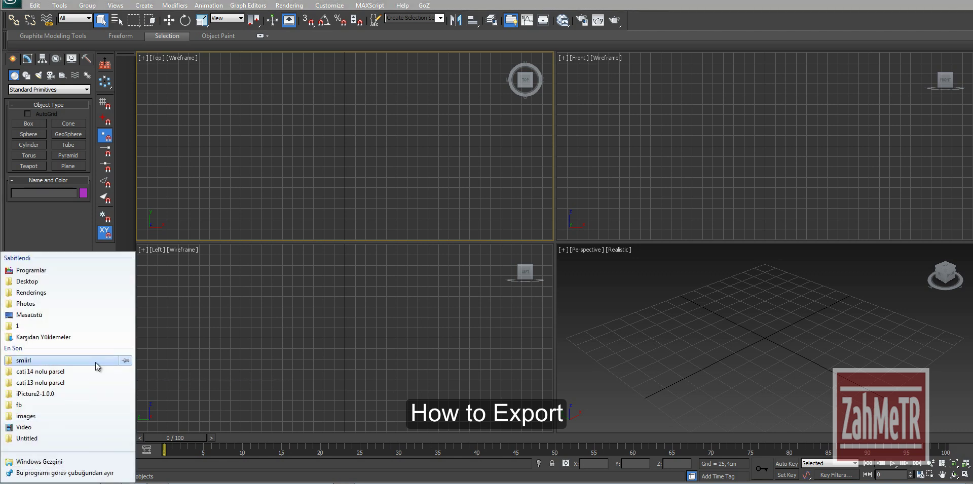
pyautogui.click(95, 362)
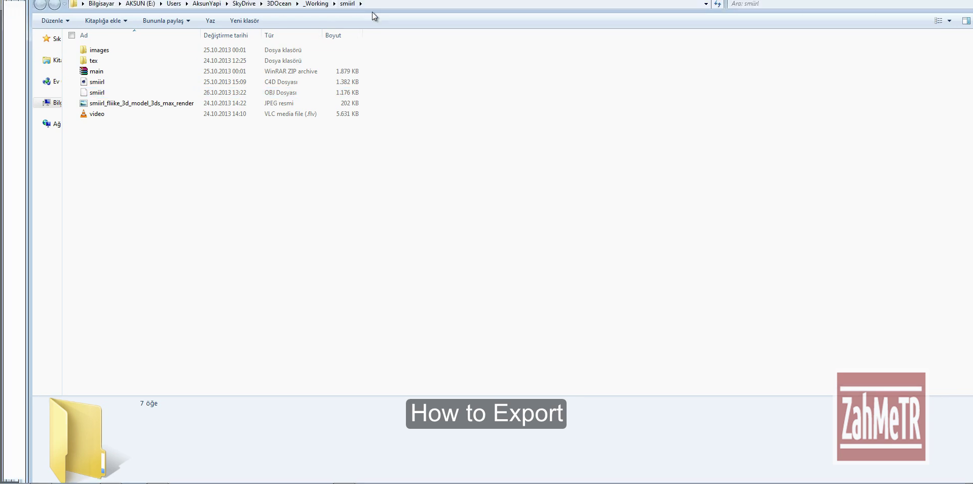
pyautogui.moveTo(372, 14); pyautogui.dragTo(815, 331)
pyautogui.moveTo(744, 416)
pyautogui.mouseDown()
pyautogui.moveTo(667, 314)
pyautogui.moveTo(571, 240)
pyautogui.mouseUp()
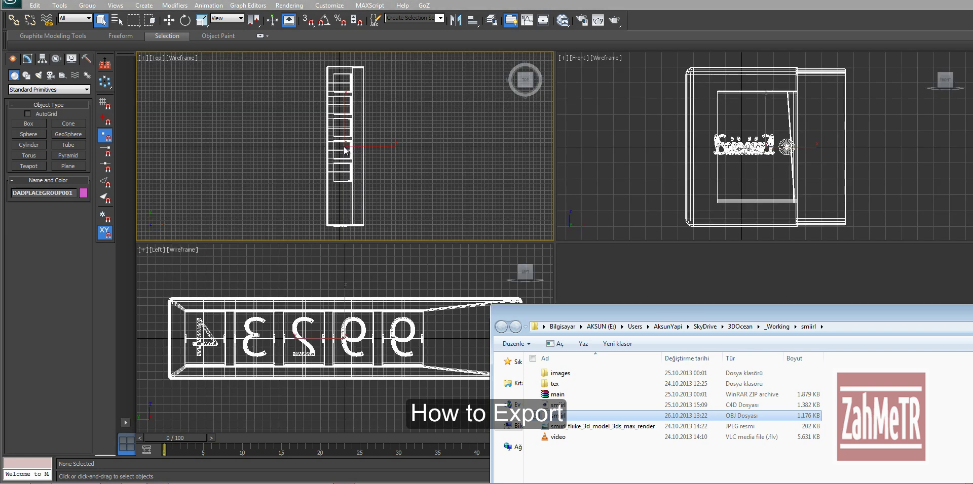
# Step: Deselect, turn the Perspective view to an angled Right view, and render the 99234 plaque
pyautogui.click(344, 151)
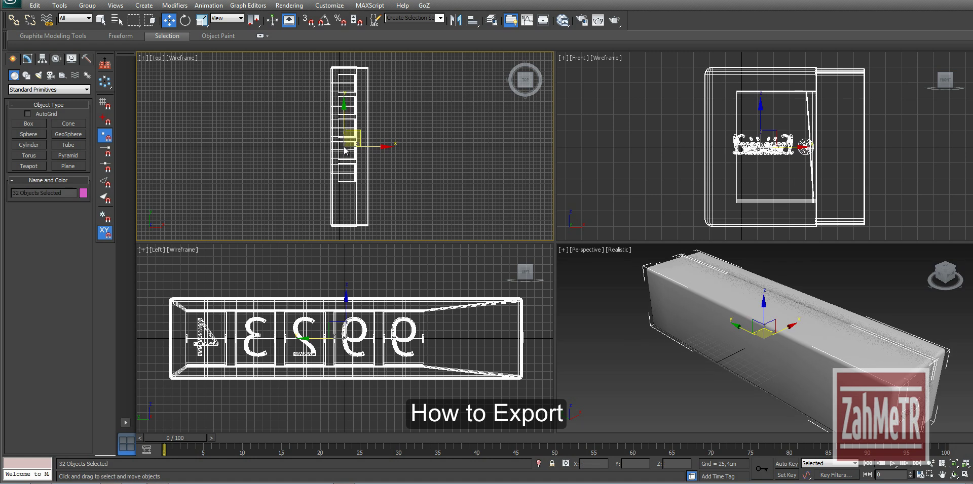
pyautogui.click(431, 190)
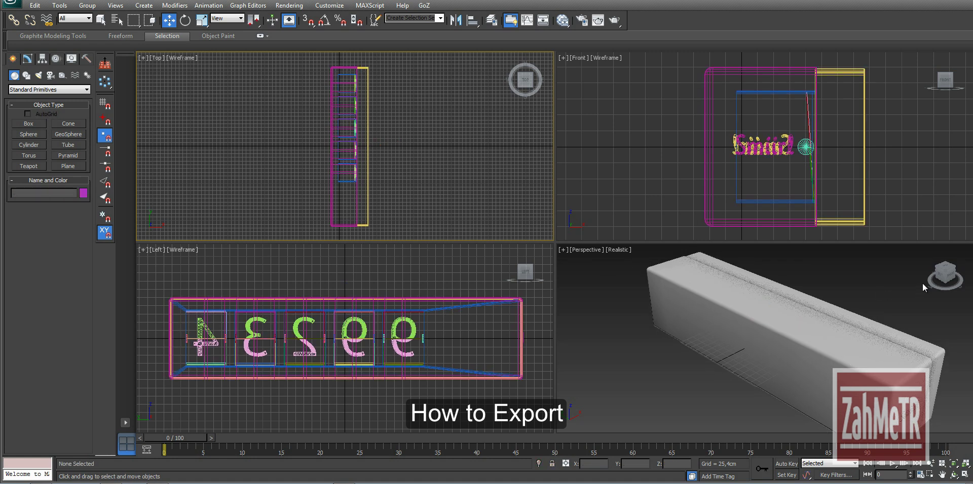
pyautogui.click(949, 277)
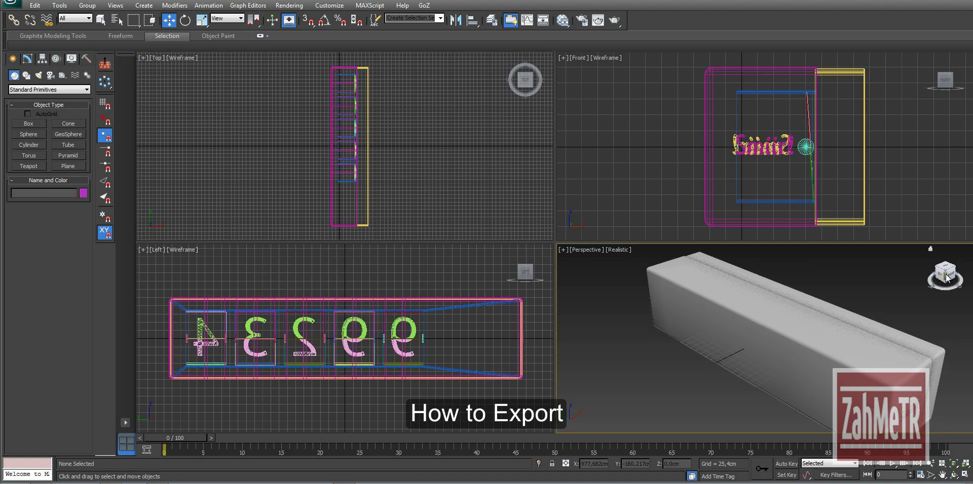
pyautogui.click(943, 277)
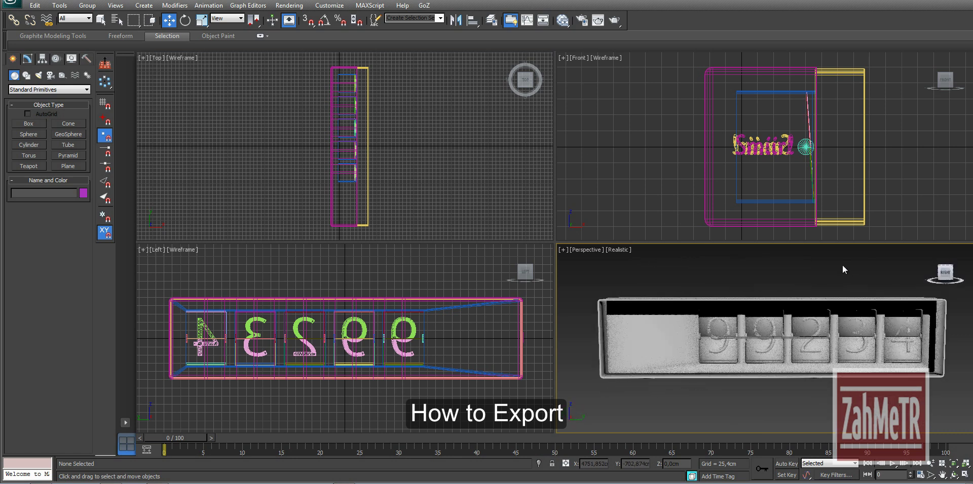
pyautogui.keyDown('alt'); pyautogui.moveTo(839, 259); pyautogui.dragTo(858, 262, button='middle'); pyautogui.keyUp('alt')
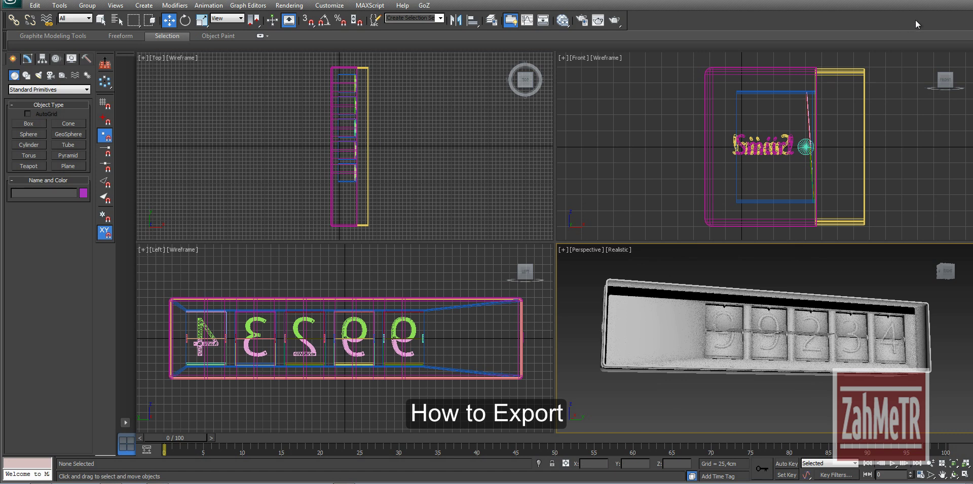
pyautogui.click(615, 21)
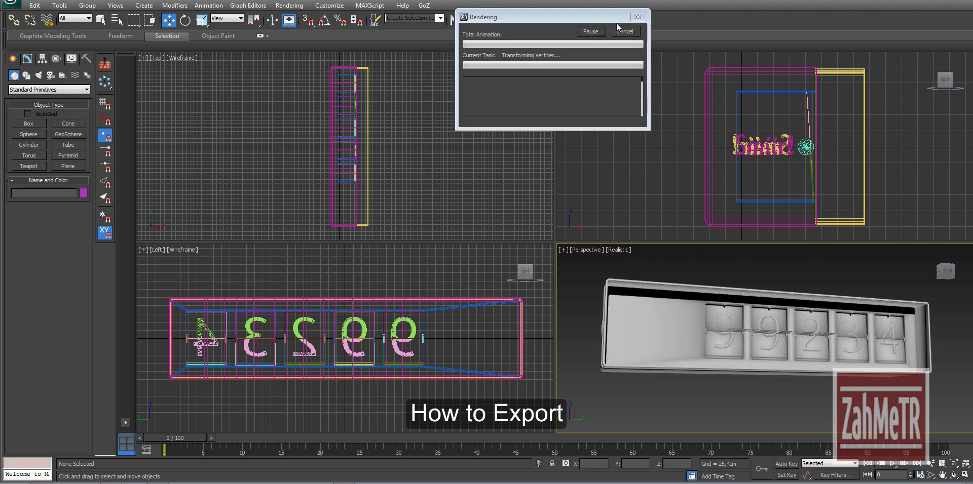